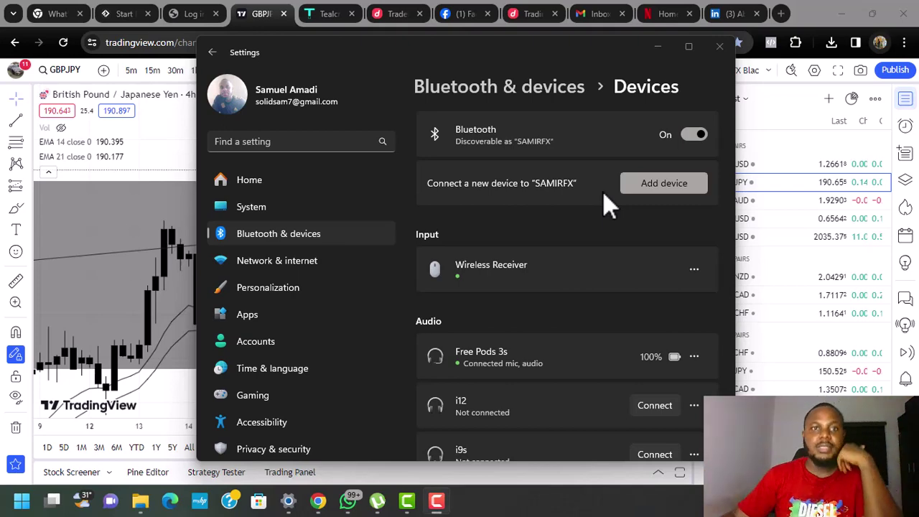
- Minimize the Settings window and review the GBPJPY chart on the weekly timeframe with a wider price range
click(657, 46)
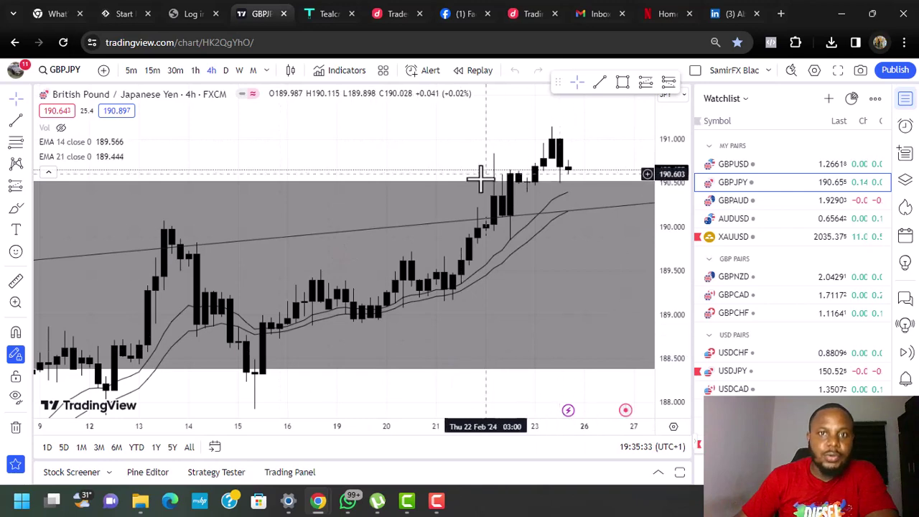
click(238, 69)
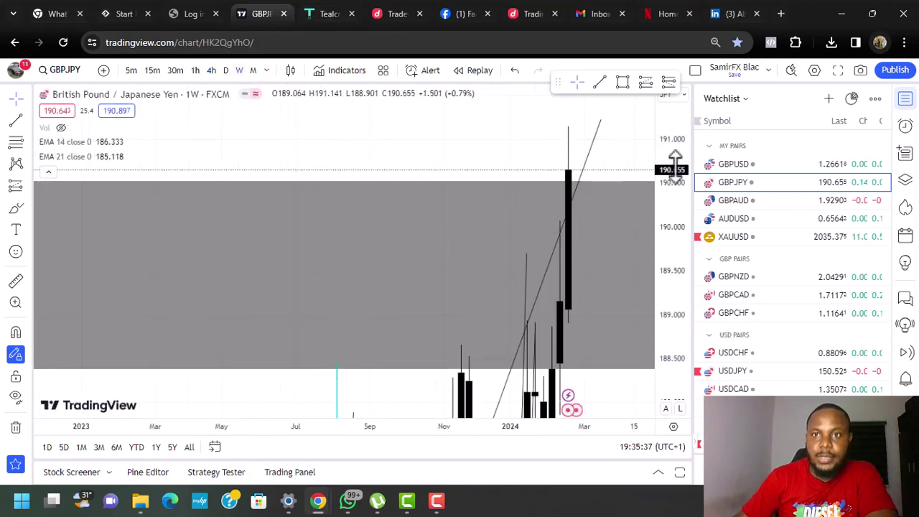
drag(675, 169, 675, 348)
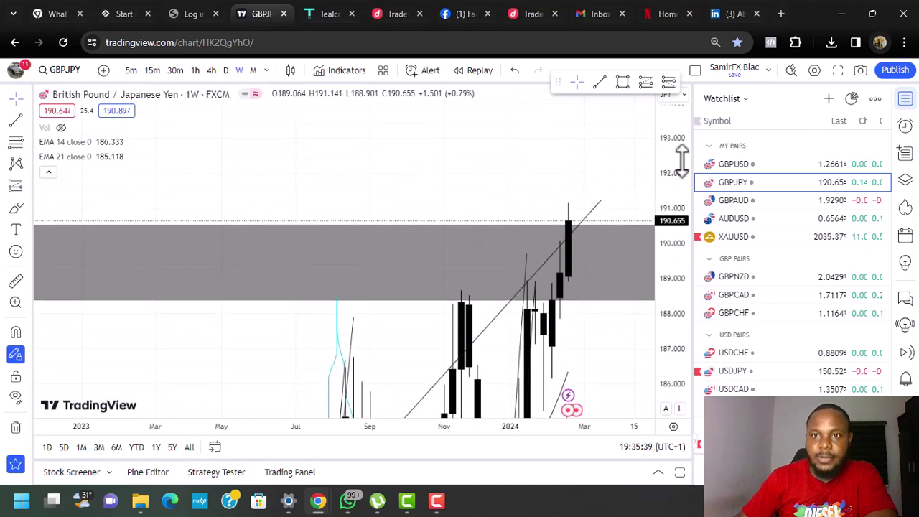
drag(681, 161, 690, 338)
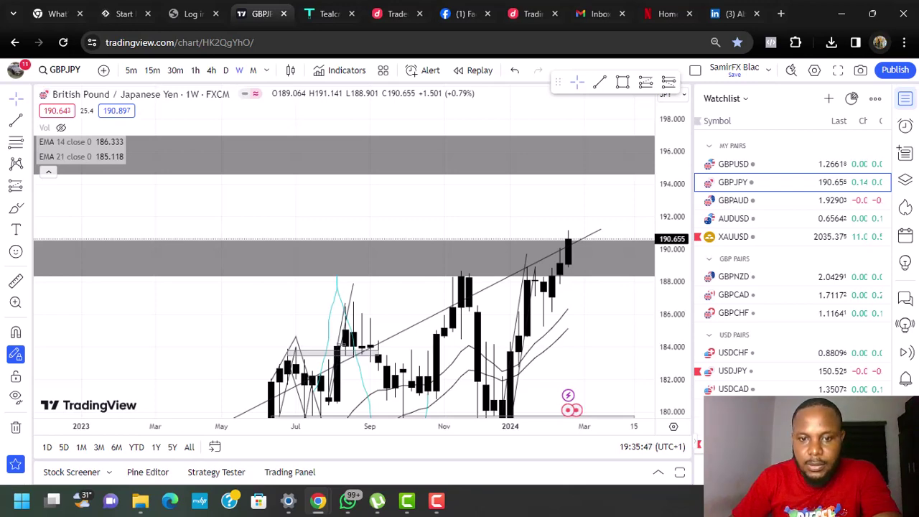
key(XF86AudioRaiseVolume)
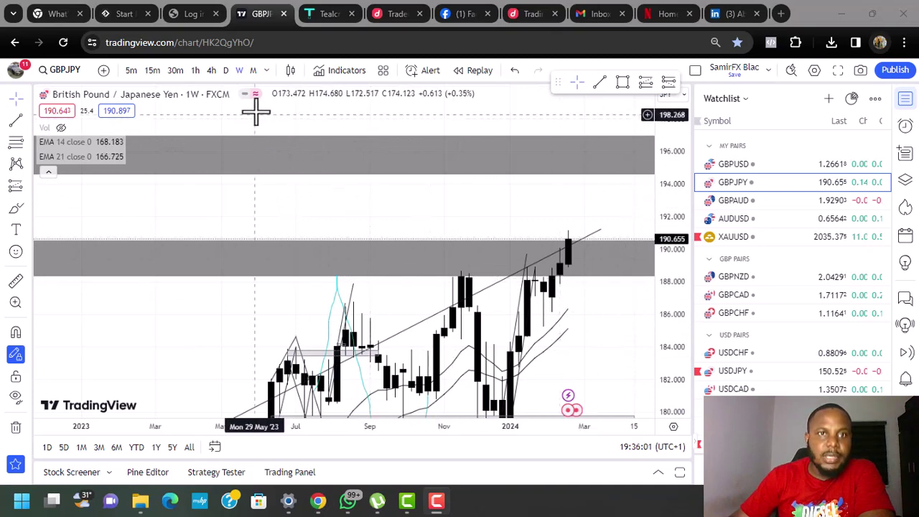
- Switch GBPJPY to the monthly timeframe and examine the long-term trend around the marked zones
click(253, 69)
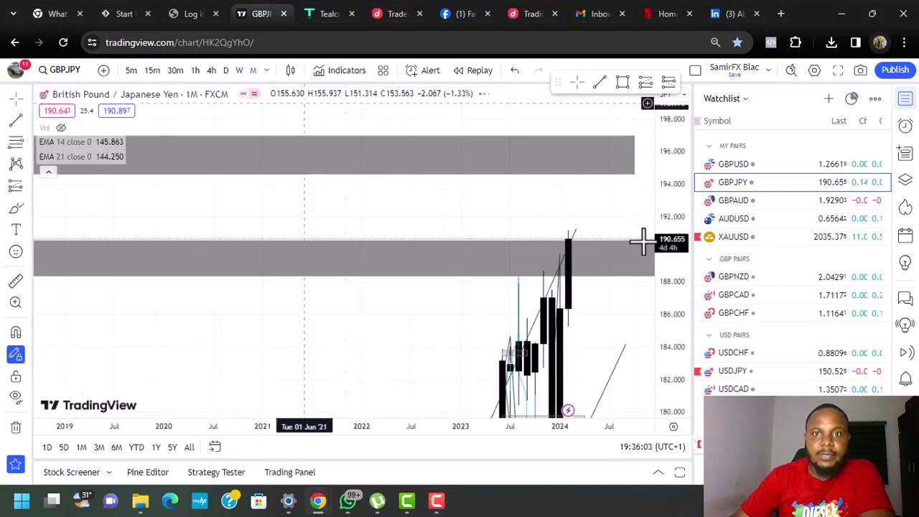
drag(682, 165, 675, 343)
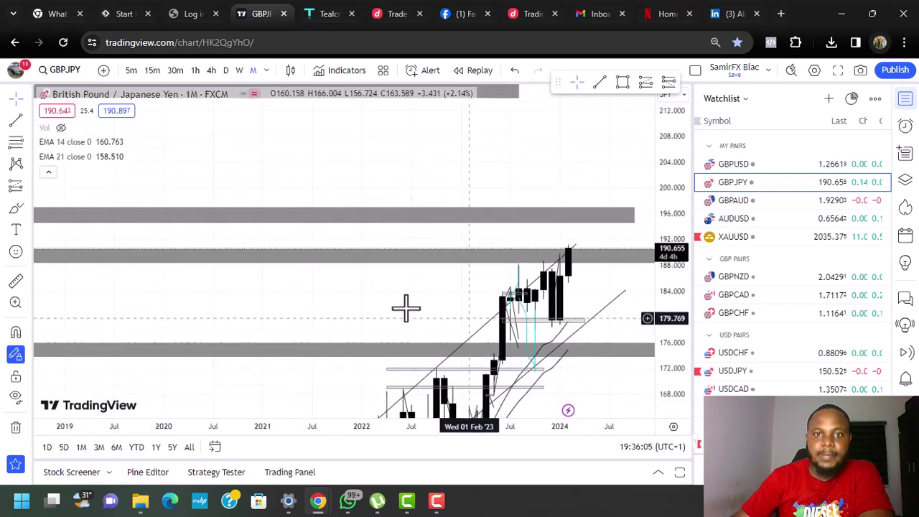
drag(405, 308, 339, 244)
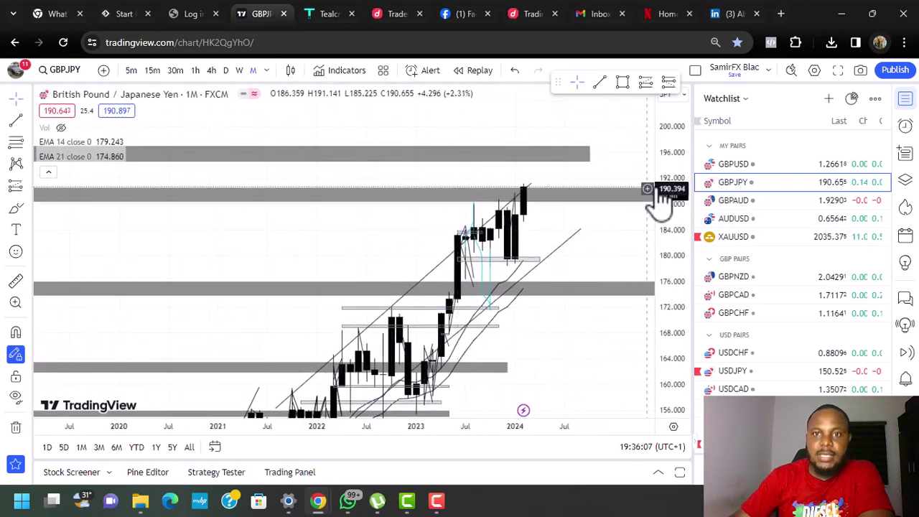
- Open GBPUSD from the watchlist and examine its monthly price structure
click(716, 164)
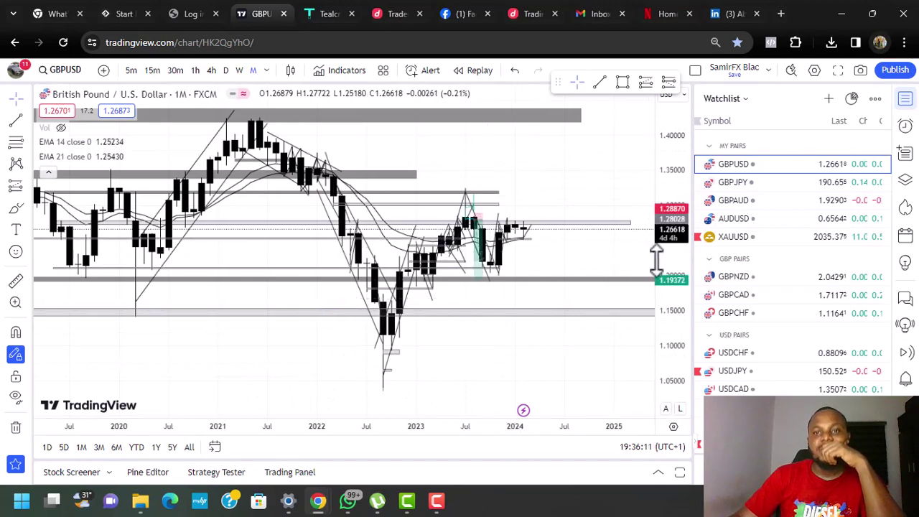
drag(660, 262, 670, 151)
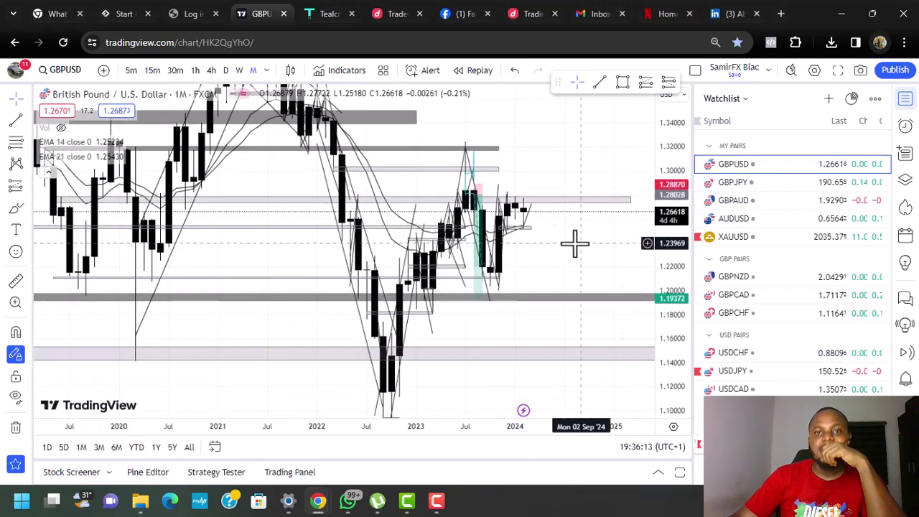
drag(566, 245, 540, 251)
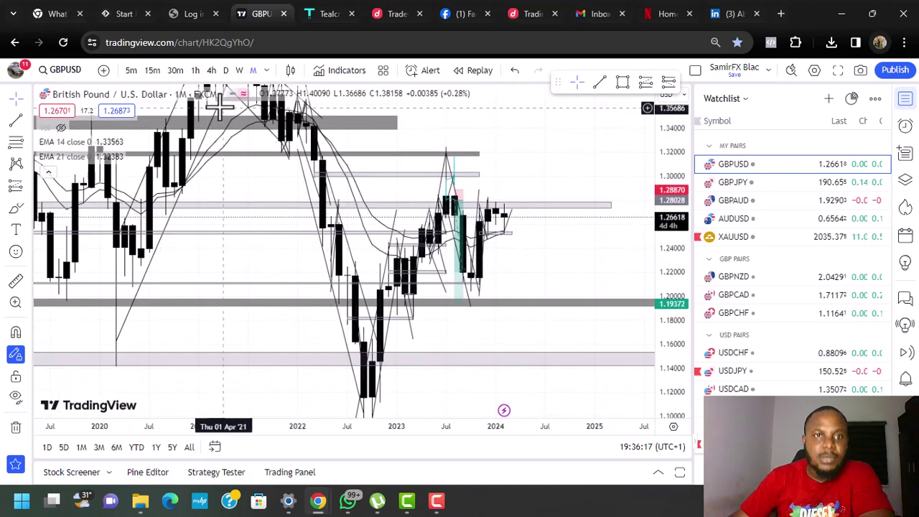
- Switch GBPUSD to the weekly timeframe and examine the recent candles between the marked zones
click(239, 70)
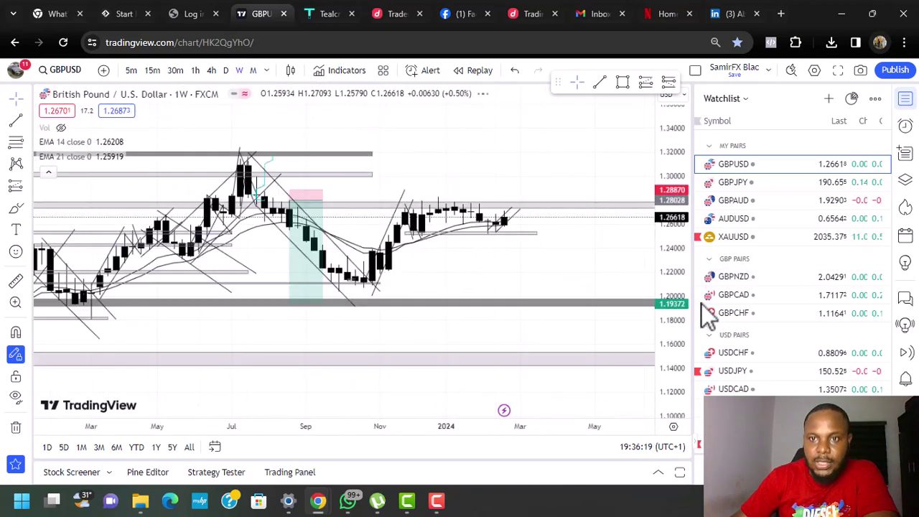
key(F10)
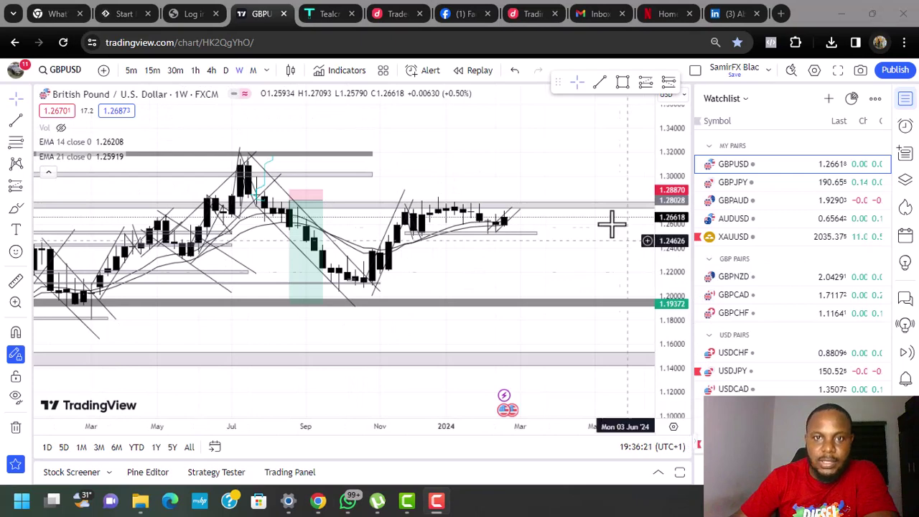
drag(550, 249, 529, 250)
drag(668, 268, 695, 108)
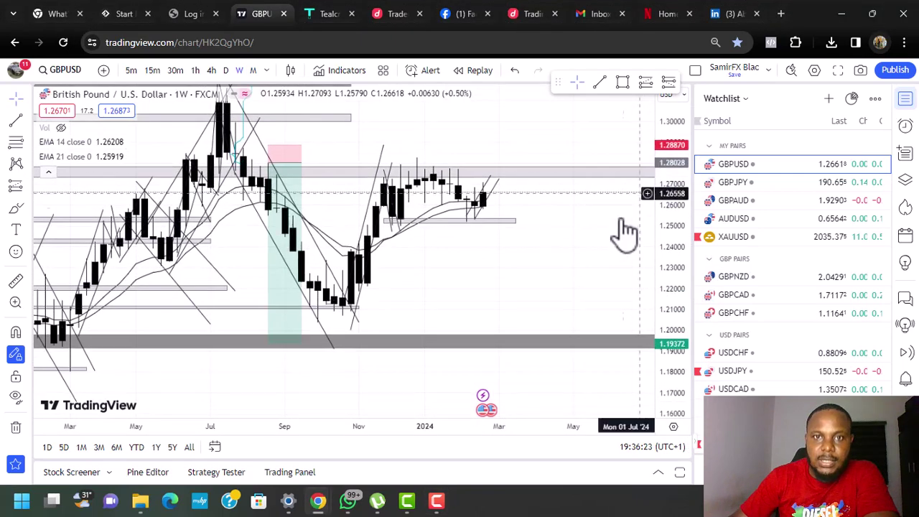
drag(588, 256, 565, 292)
drag(667, 286, 655, 215)
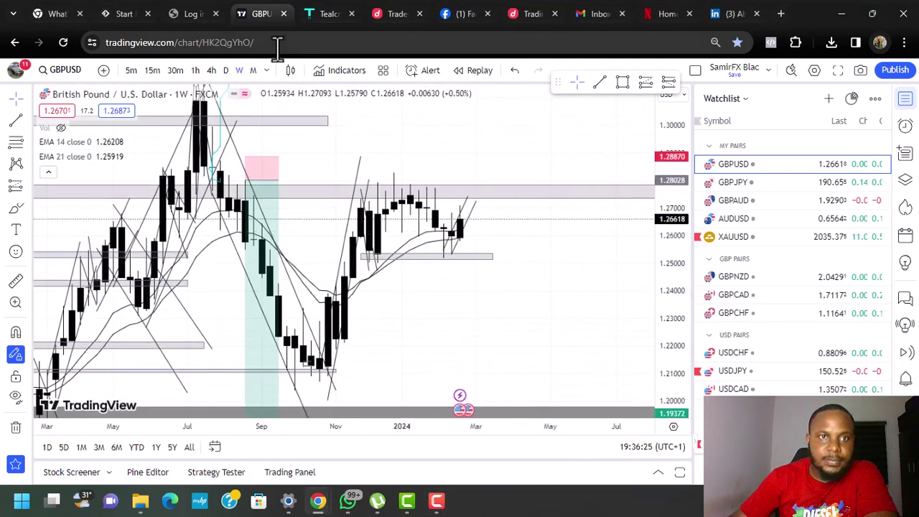
- Switch GBPUSD to the daily timeframe and examine the rising channel between the two zones
click(225, 70)
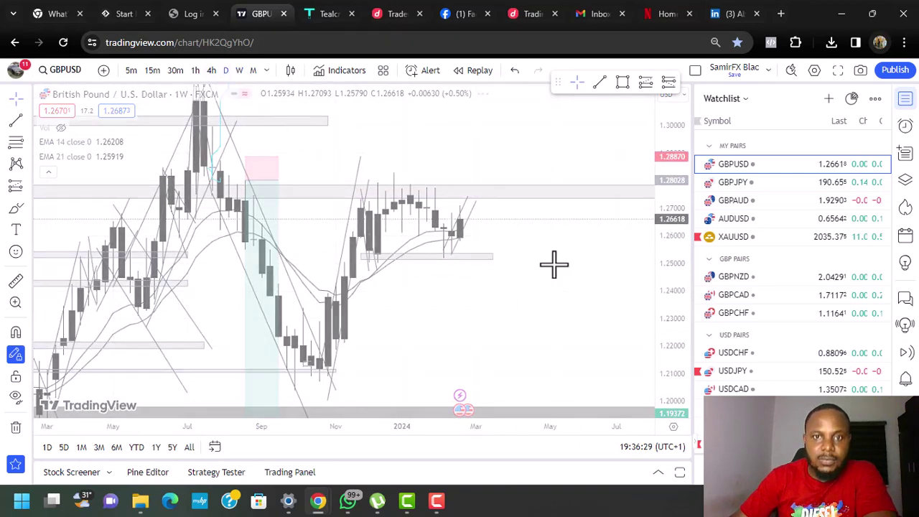
drag(662, 291, 665, 163)
drag(500, 213, 468, 220)
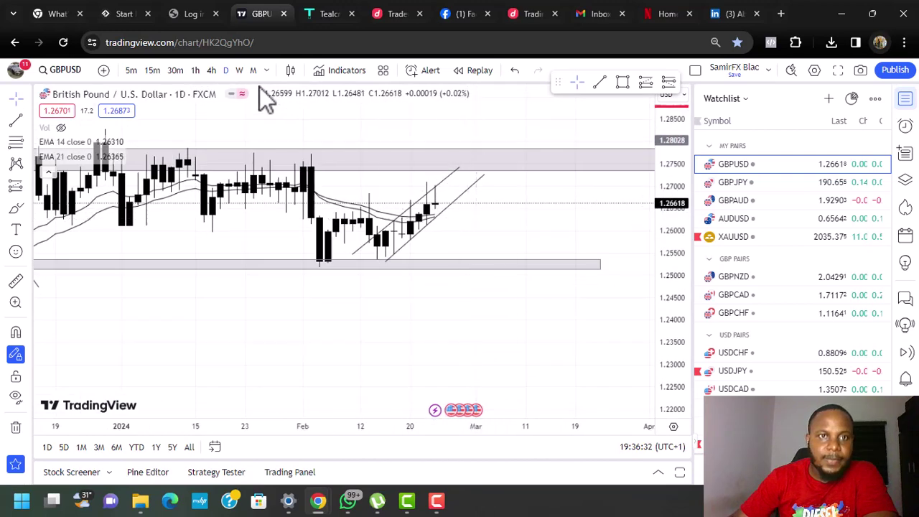
- Switch GBPUSD to the 4-hour timeframe and examine price inside the ascending channel
click(206, 71)
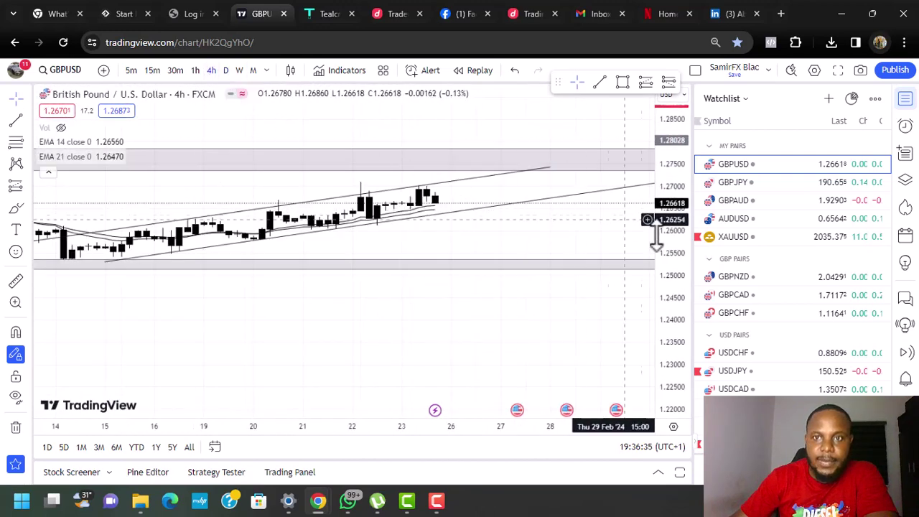
drag(679, 236, 620, 168)
drag(525, 239, 564, 322)
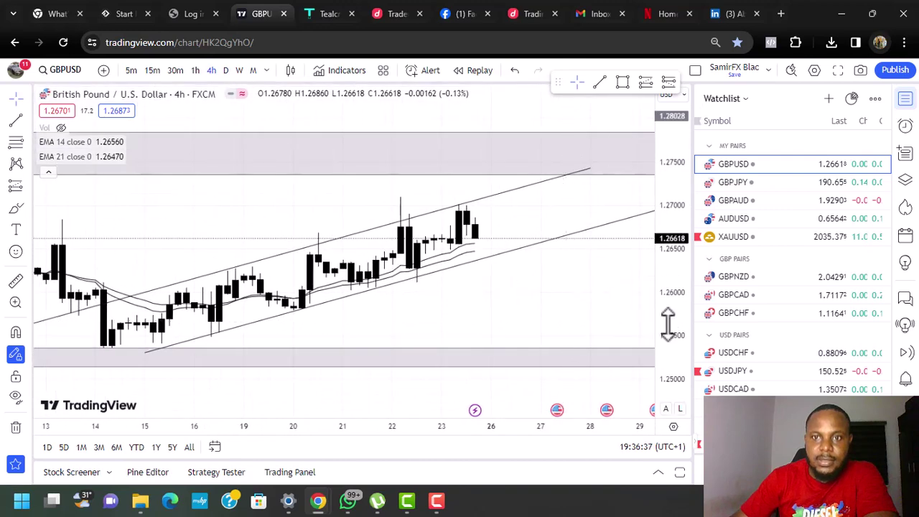
drag(668, 325, 663, 127)
drag(499, 301, 500, 230)
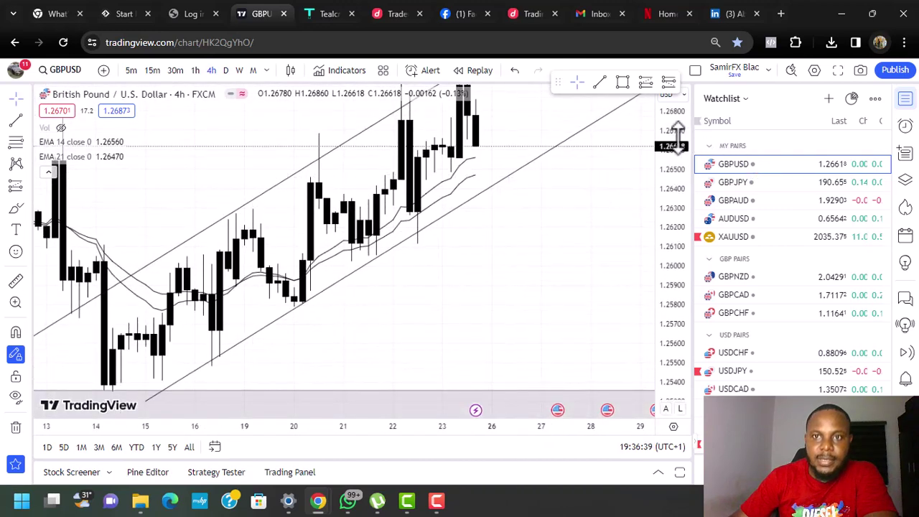
drag(679, 136, 652, 338)
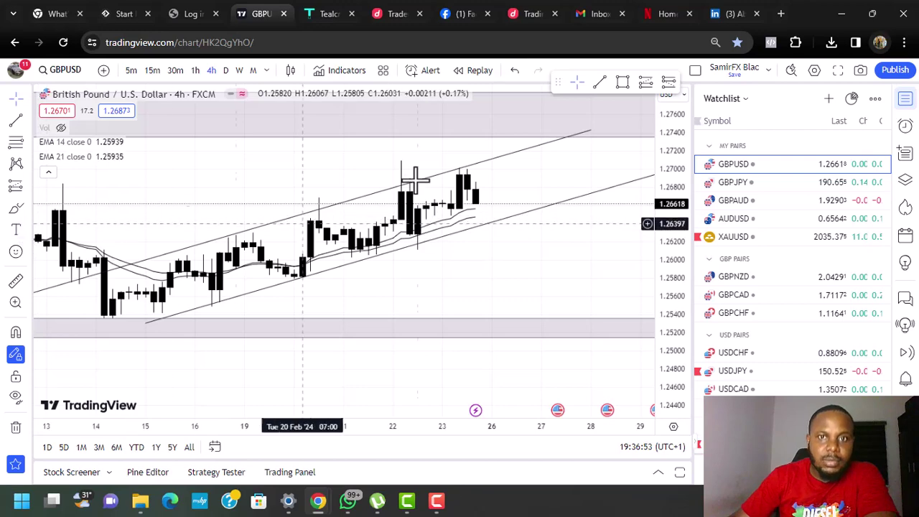
- On the daily GBPUSD chart, brush a projected path from the latest candle up into the 1.274 zone and down to about 1.2535
click(224, 70)
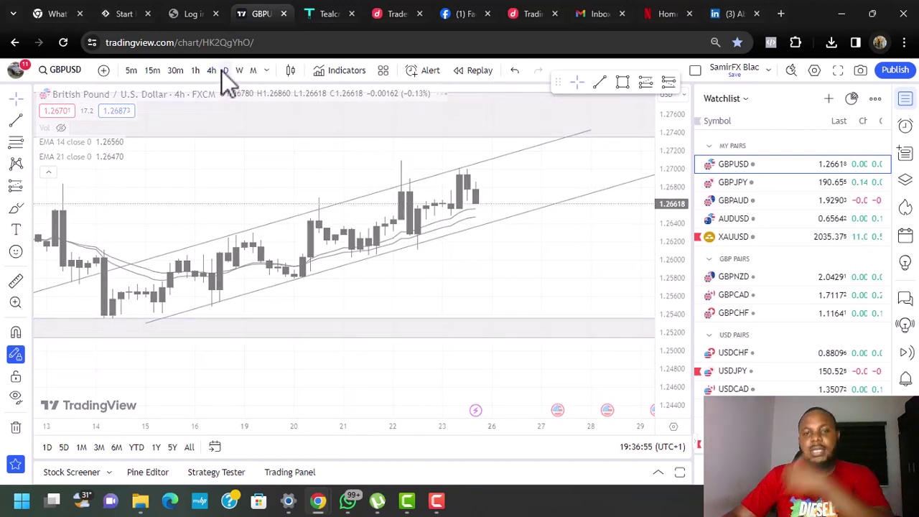
drag(673, 140, 671, 257)
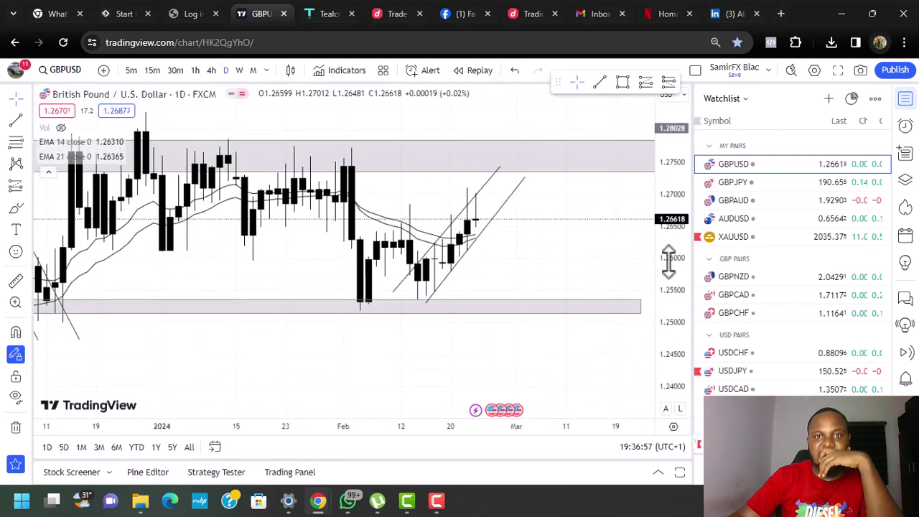
drag(560, 249, 543, 250)
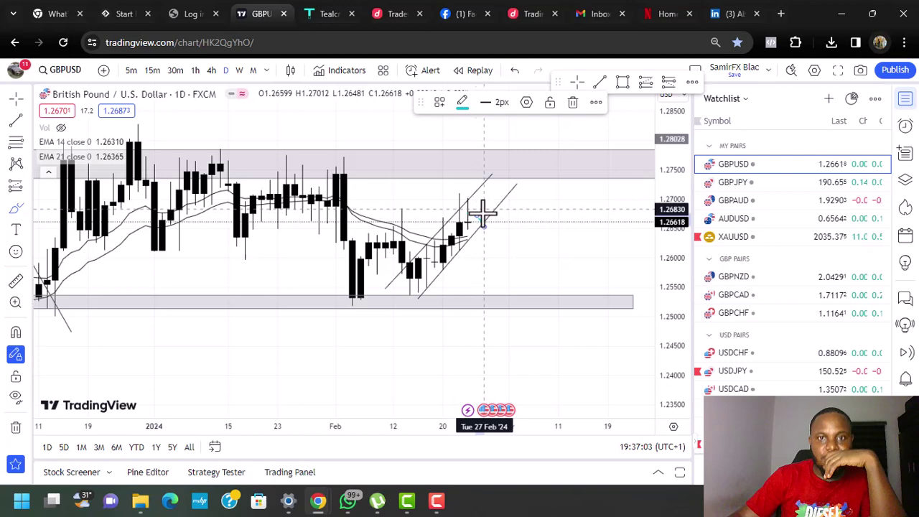
mouse_move(484, 224)
mouse_down()
mouse_move(503, 184)
mouse_move(543, 295)
mouse_up()
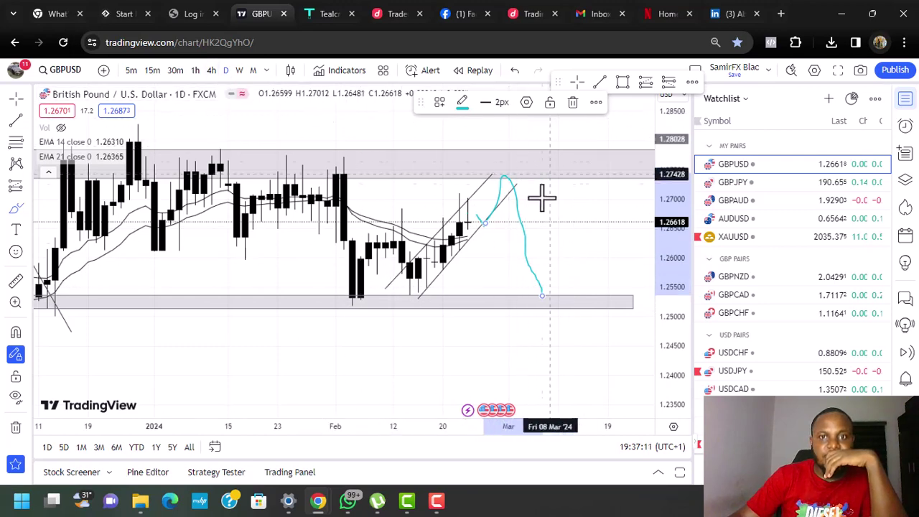
- Switch GBPUSD to the 4-hour timeframe and delete the stray horizontal brush stroke below price
click(212, 70)
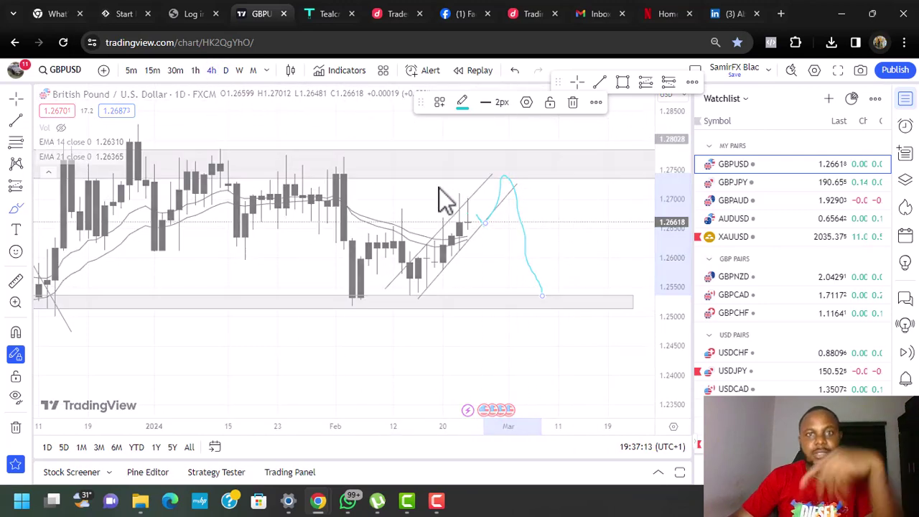
drag(572, 254, 517, 254)
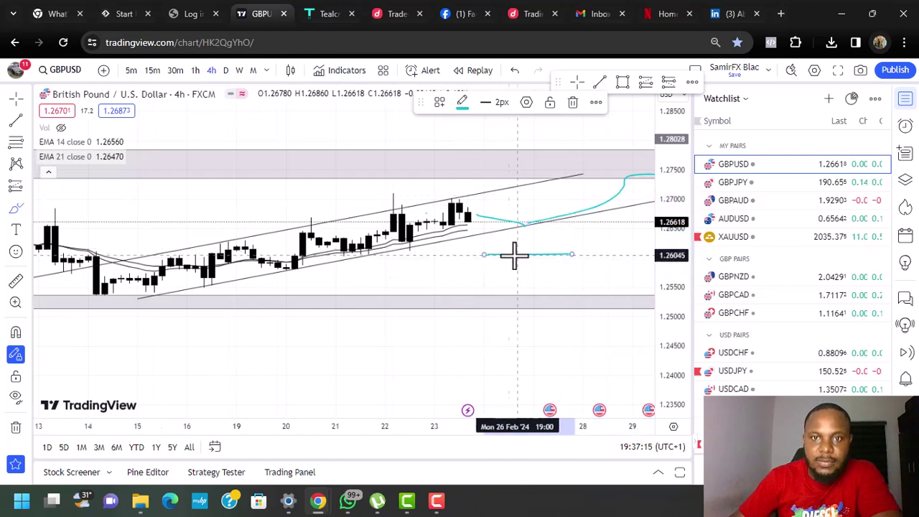
click(573, 106)
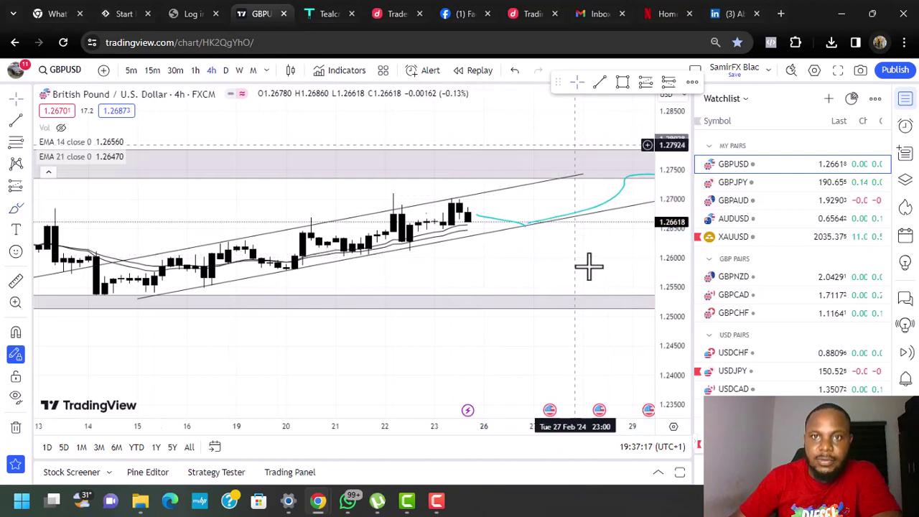
- Extend the end of the channel's lower trendline to 4 March 2024 at about 1.2734
scroll(533, 273, right, 5)
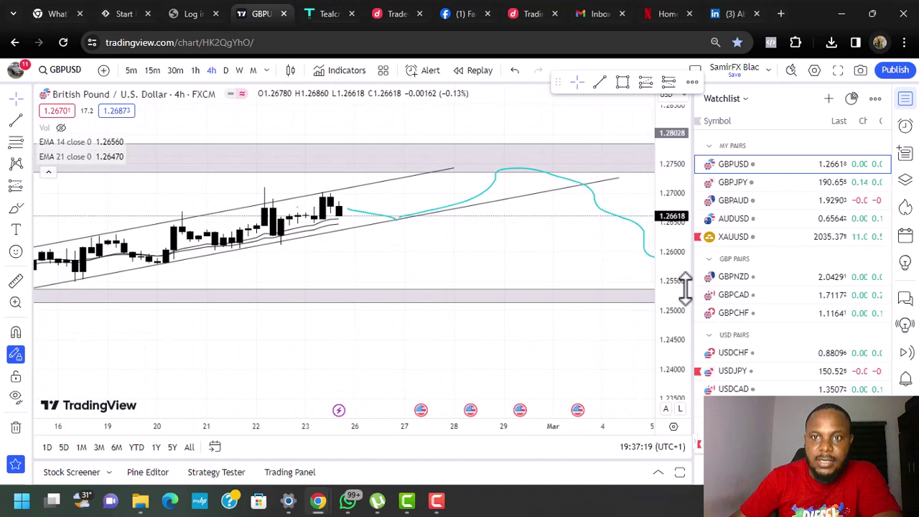
drag(686, 287, 671, 117)
drag(667, 308, 669, 183)
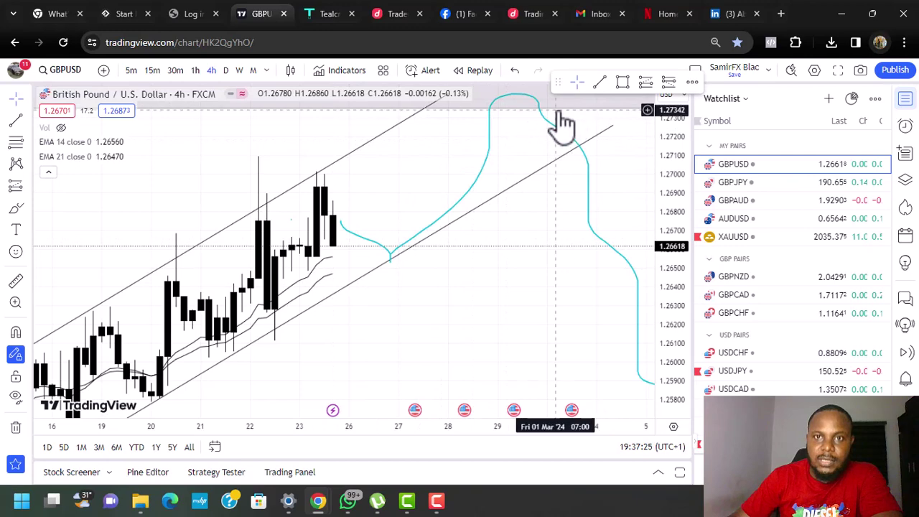
drag(627, 116, 634, 112)
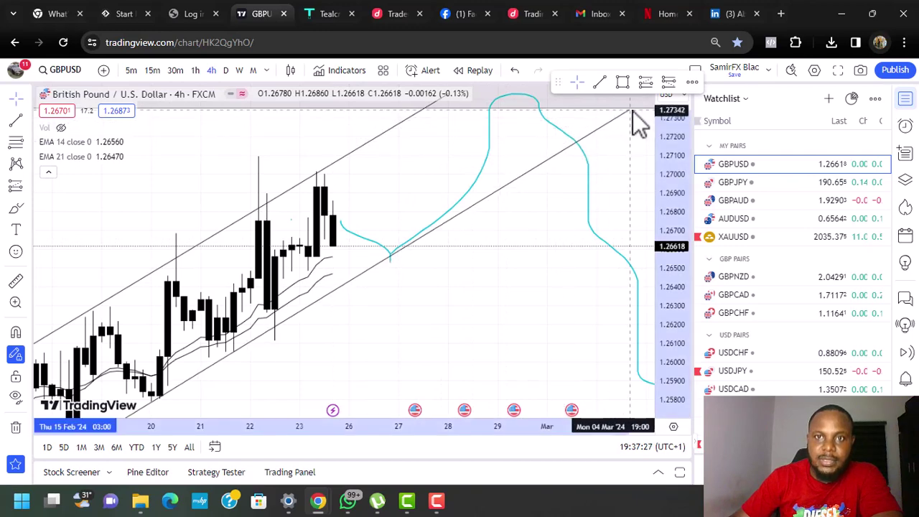
- Place a short position at the peak of the projected path in the supply zone, with entry at 1.27450
drag(587, 183, 503, 228)
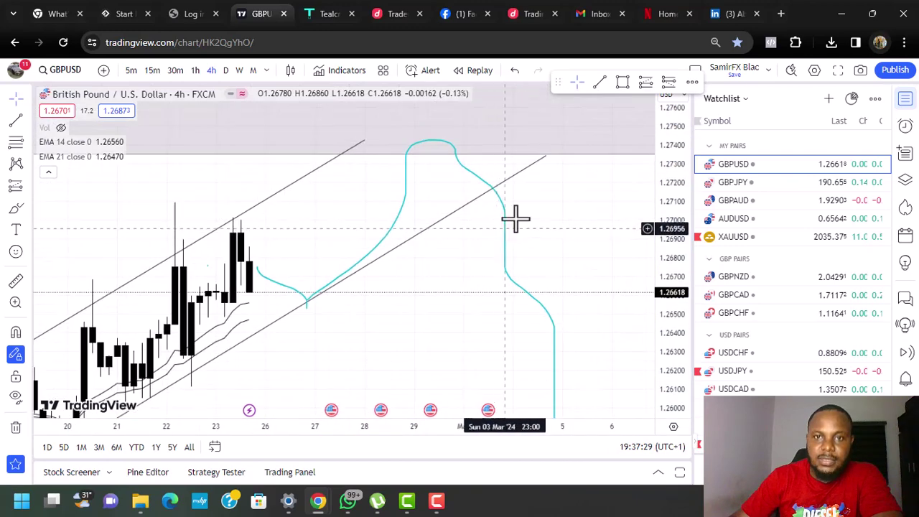
drag(188, 425, 460, 429)
drag(664, 206, 664, 296)
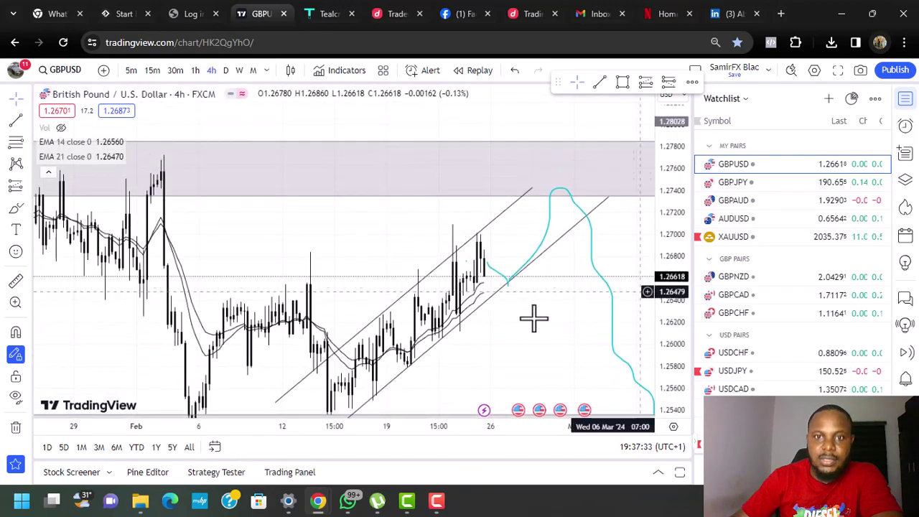
drag(521, 311, 491, 275)
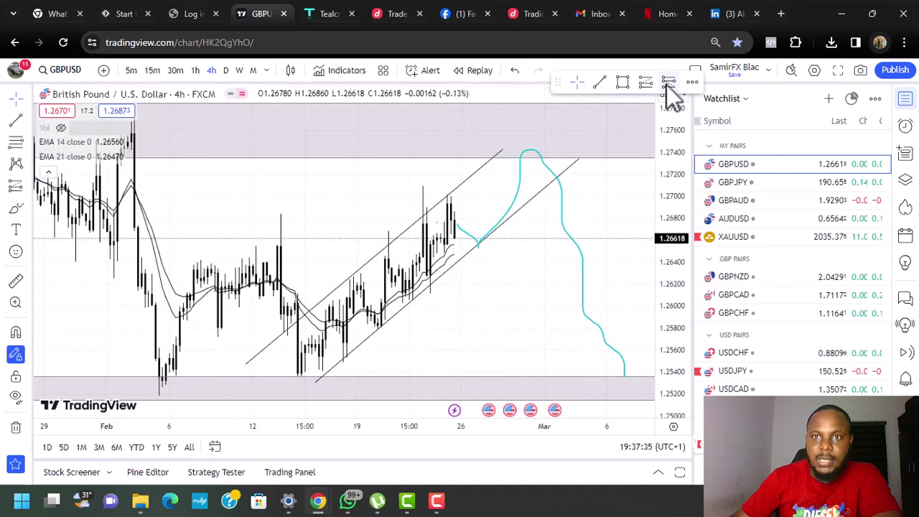
click(515, 148)
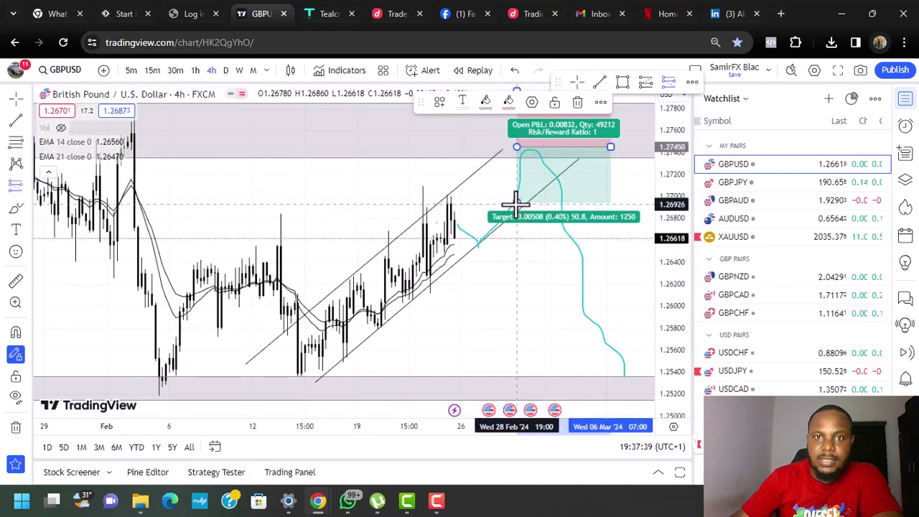
- Set the short position's target to 1.25353 at the edge of the lower zone and review the whole trade in context
drag(517, 204, 517, 377)
click(474, 303)
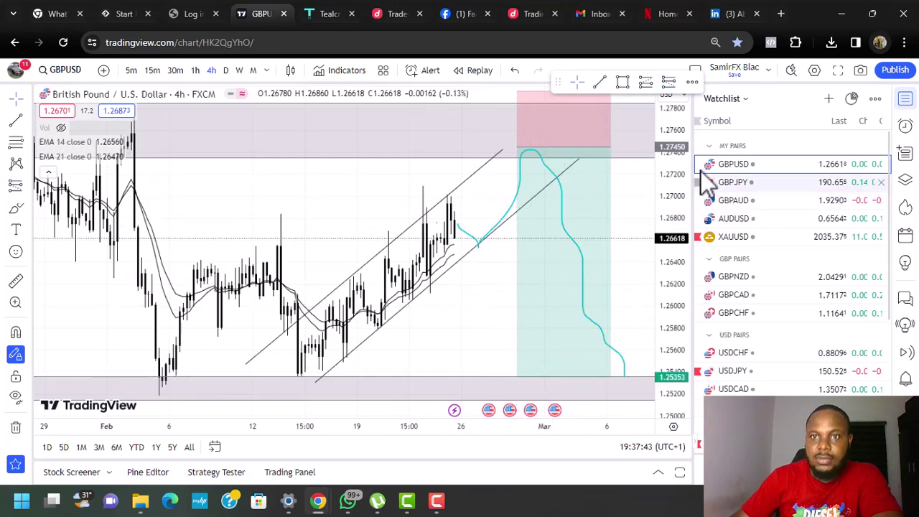
drag(673, 194, 673, 300)
drag(482, 286, 405, 342)
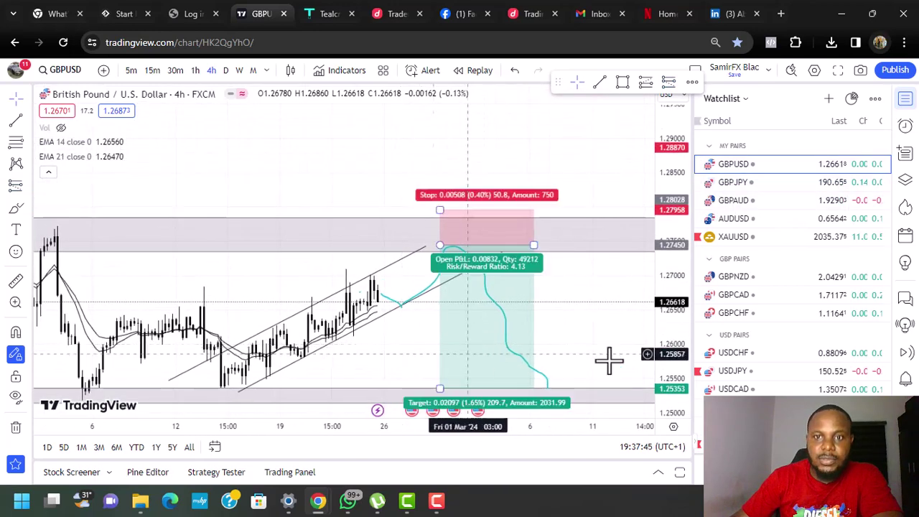
drag(677, 337, 677, 254)
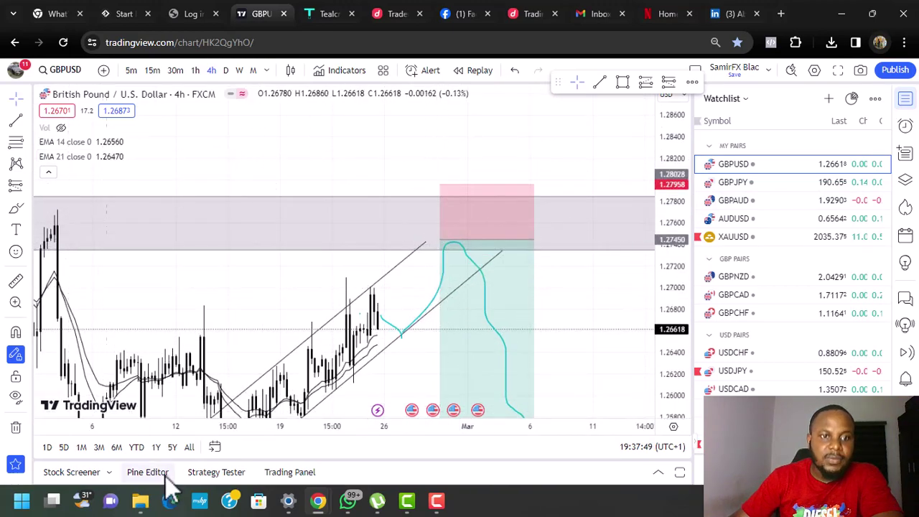
drag(182, 429, 535, 428)
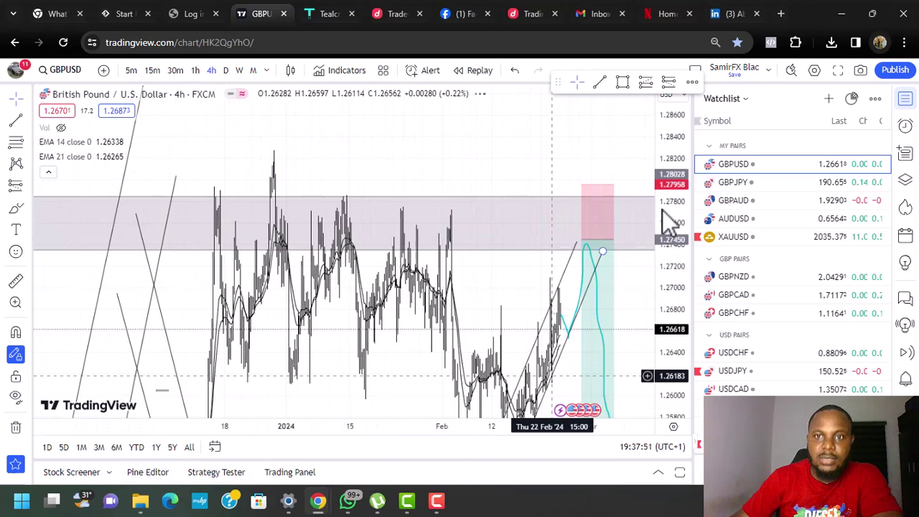
drag(662, 255, 568, 314)
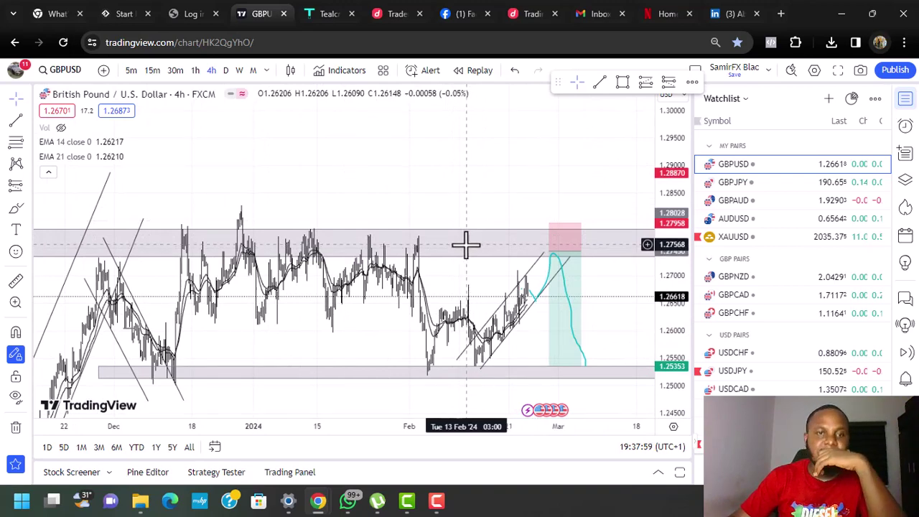
- Switch GBPUSD to the daily timeframe and extend the zone rectangle near 1.30 to 23 July 2024
click(225, 71)
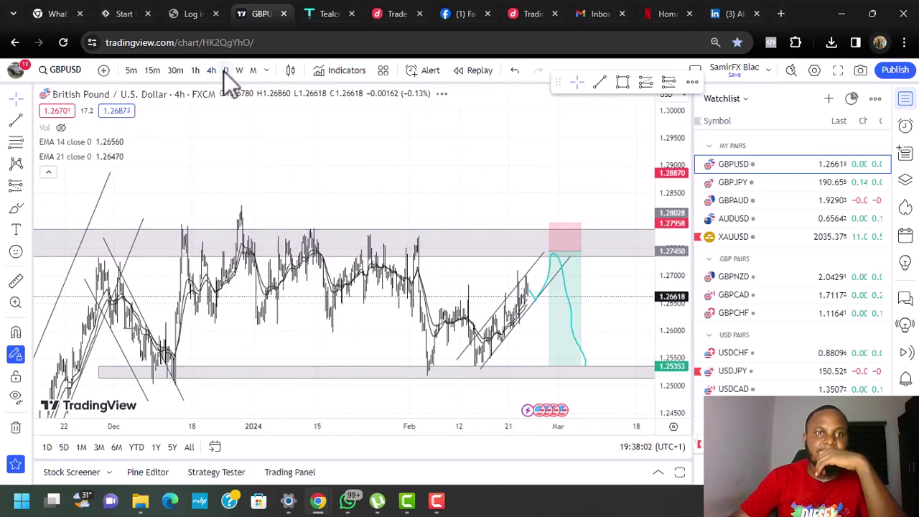
drag(673, 161, 657, 370)
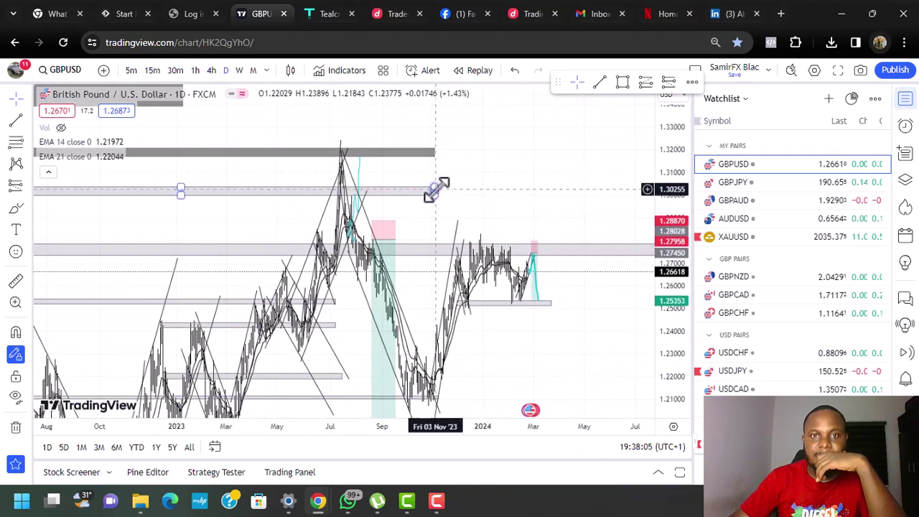
drag(436, 189, 650, 191)
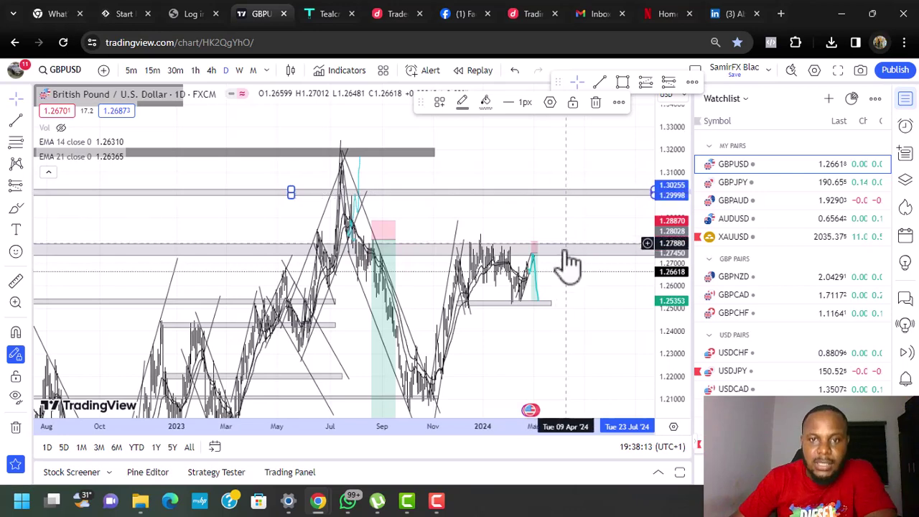
- Examine the projected short between its supply and demand zones on the daily and 4-hour GBPUSD charts
drag(560, 322, 511, 231)
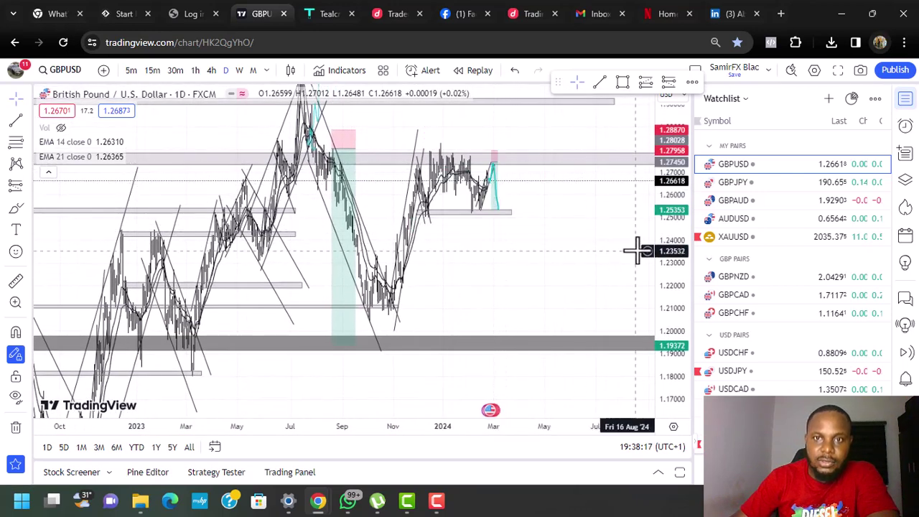
scroll(509, 199, up, 1)
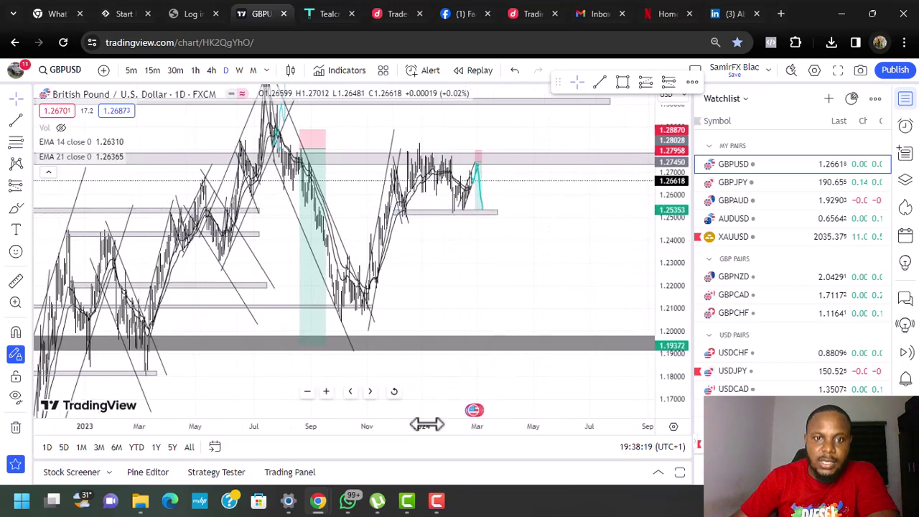
drag(427, 423, 285, 423)
drag(464, 233, 510, 263)
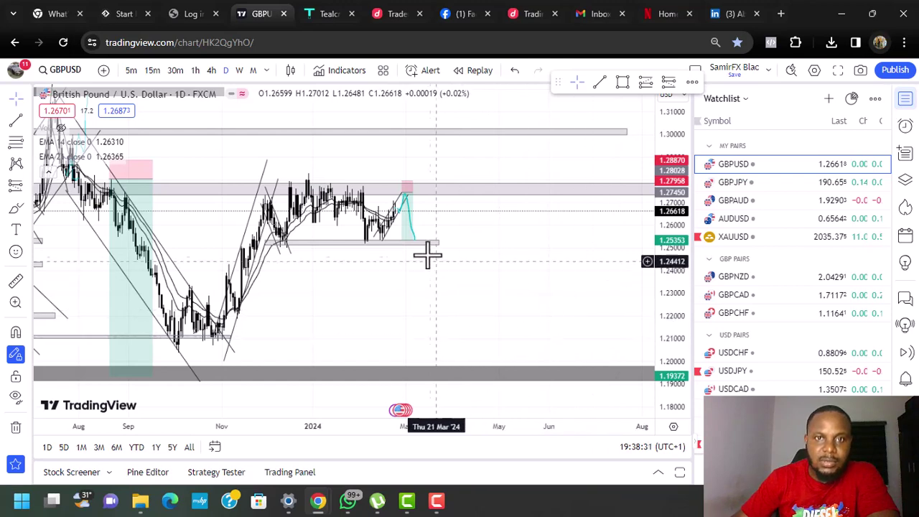
mouse_move(407, 212)
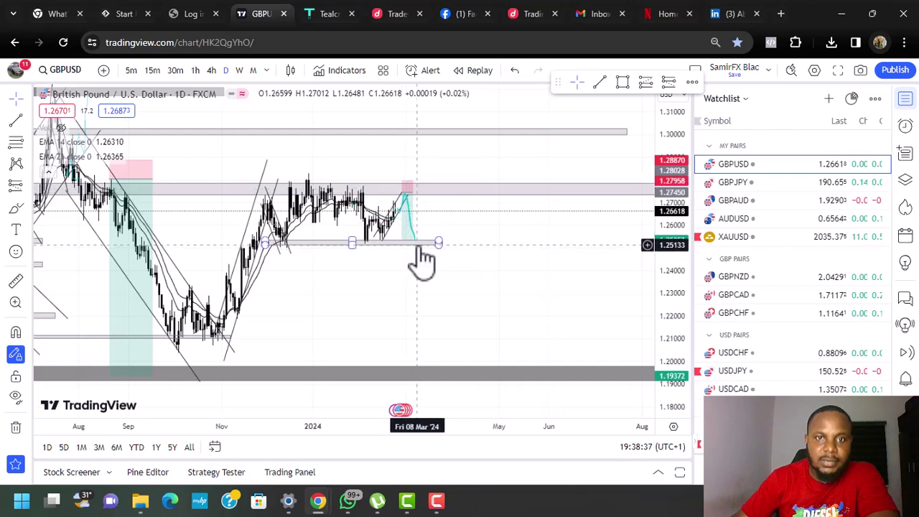
click(210, 70)
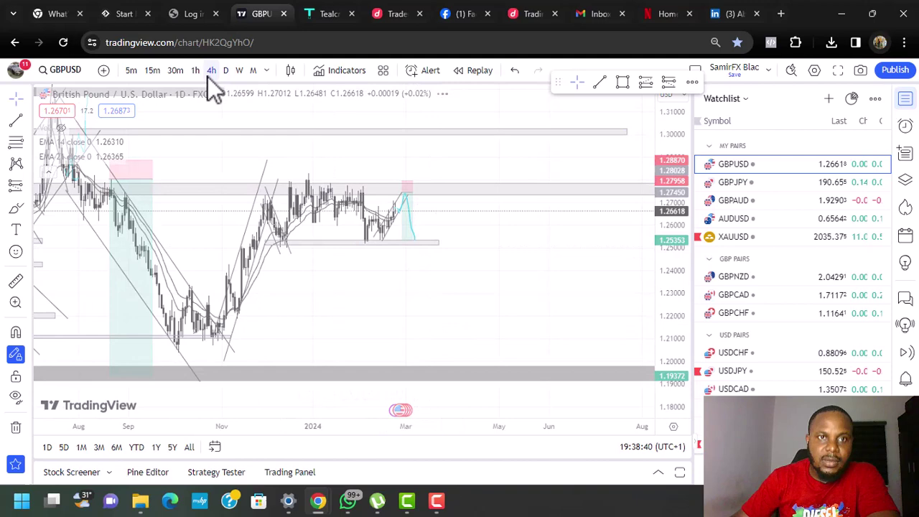
drag(665, 319, 671, 127)
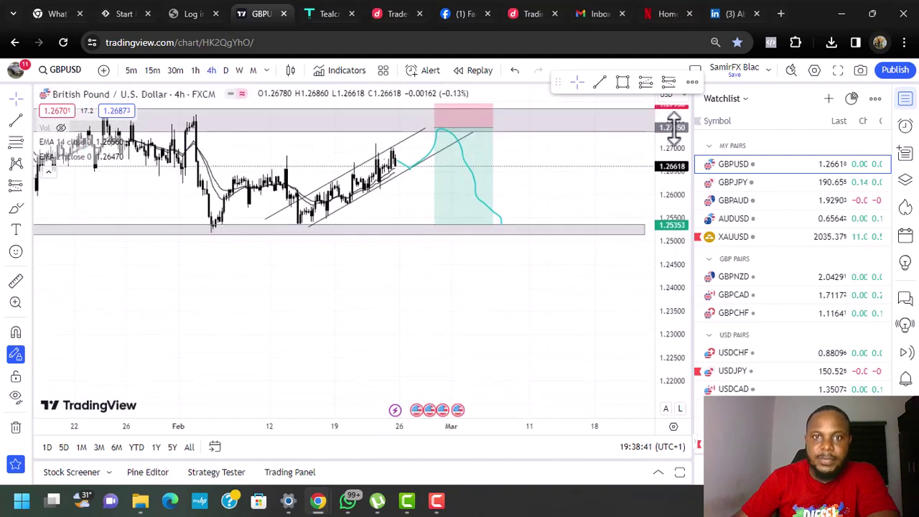
drag(449, 328, 412, 346)
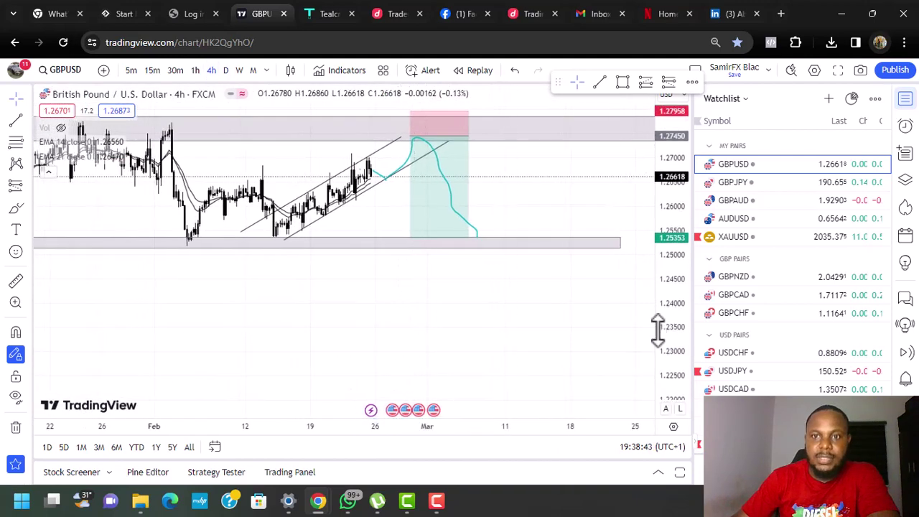
drag(659, 329, 682, 228)
- Open the GBPJPY chart and examine price against its zones and rising channel on the daily timeframe
click(740, 182)
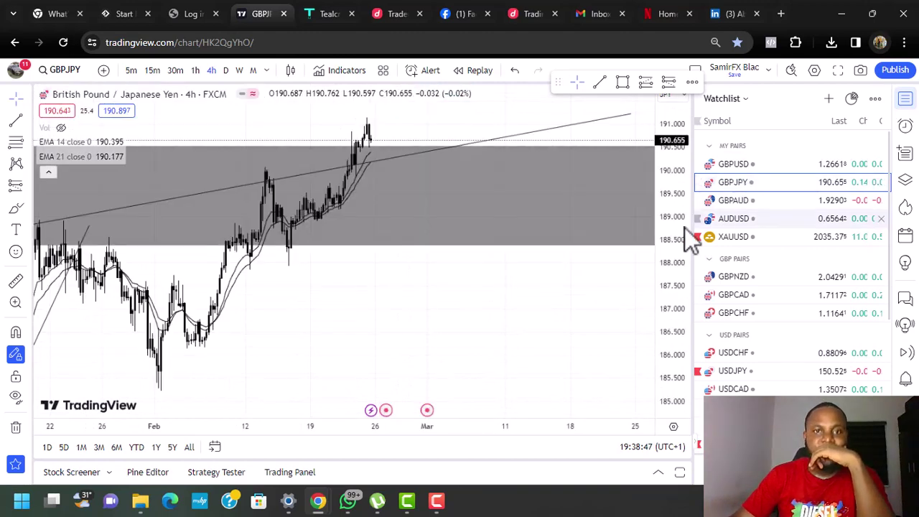
drag(408, 302, 476, 310)
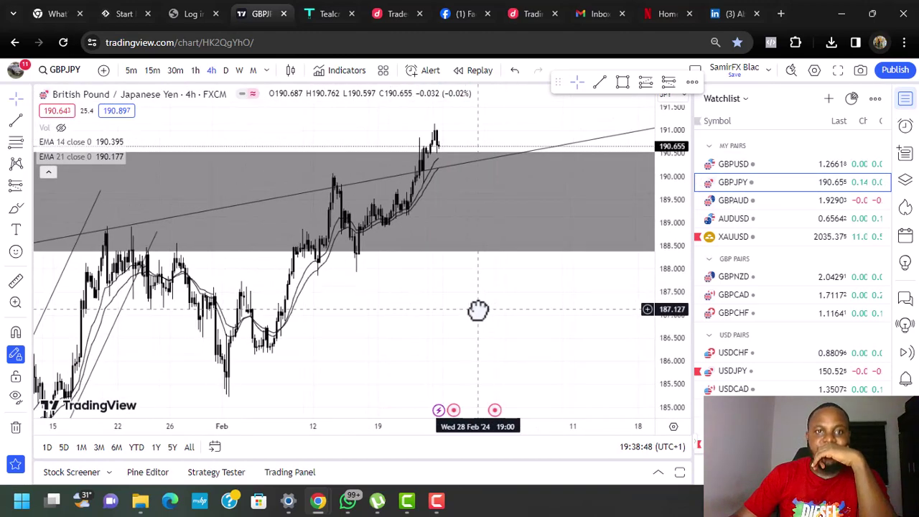
click(225, 73)
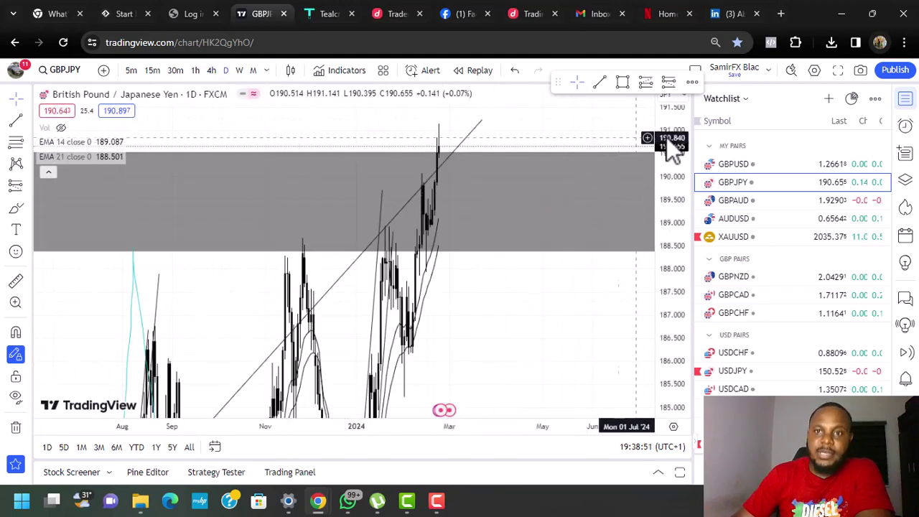
drag(671, 147, 649, 344)
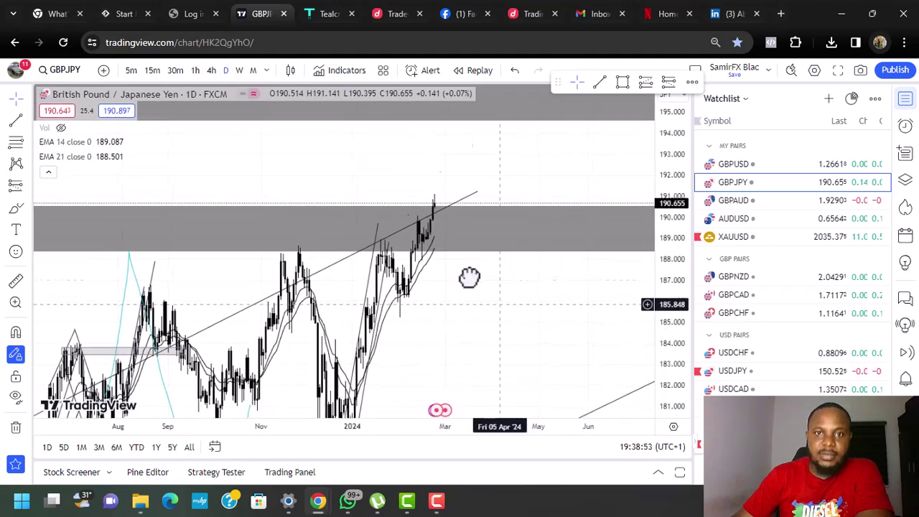
drag(469, 278, 449, 212)
drag(687, 141, 674, 337)
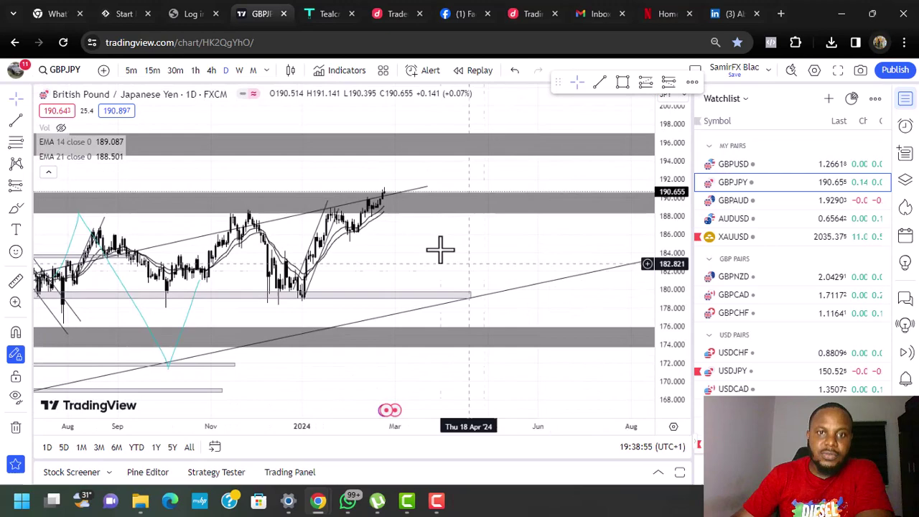
drag(441, 249, 557, 217)
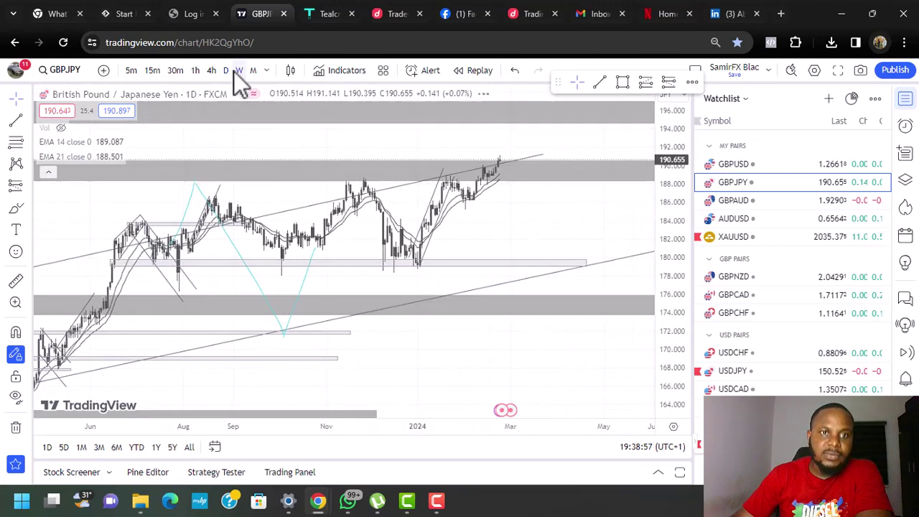
- Switch GBPJPY to the weekly timeframe and extend the 194.625–196.978 zone rectangle to 15 December 2025
click(238, 70)
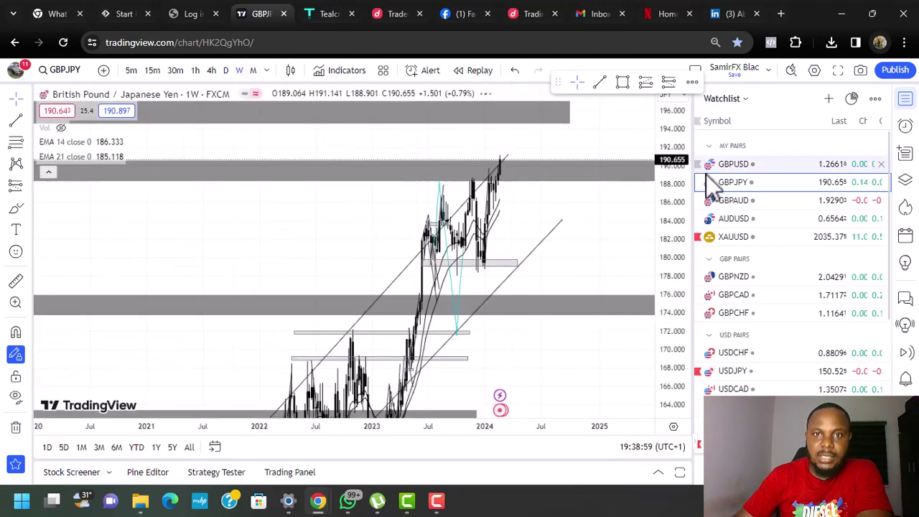
drag(674, 237, 677, 416)
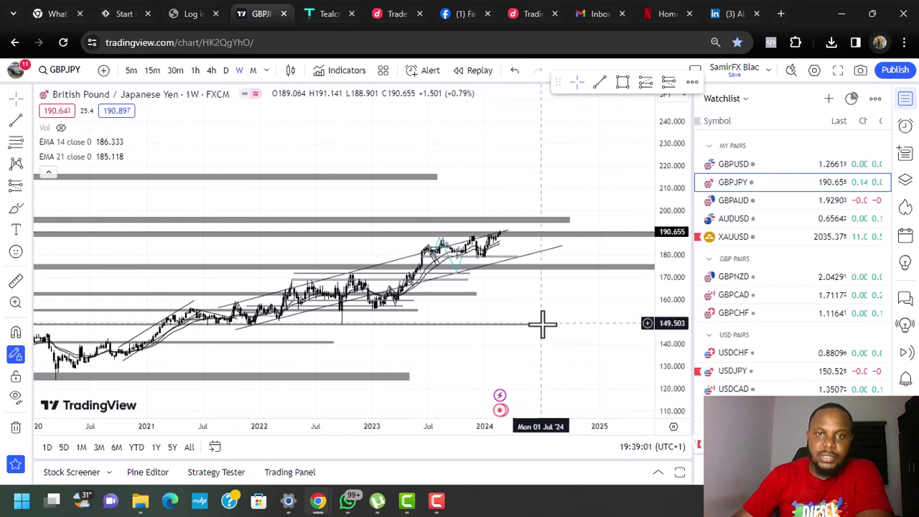
drag(524, 324, 532, 319)
drag(670, 312, 668, 173)
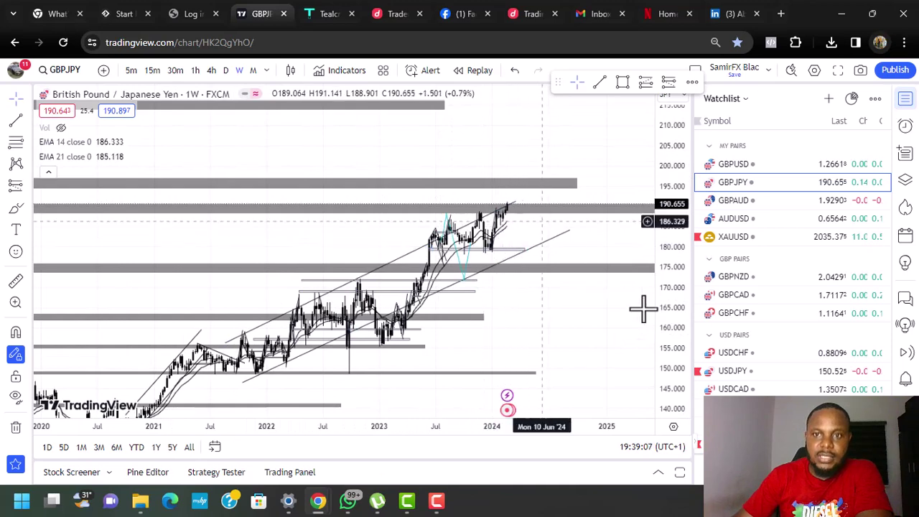
drag(671, 318, 671, 164)
drag(538, 220, 484, 262)
drag(517, 165, 640, 159)
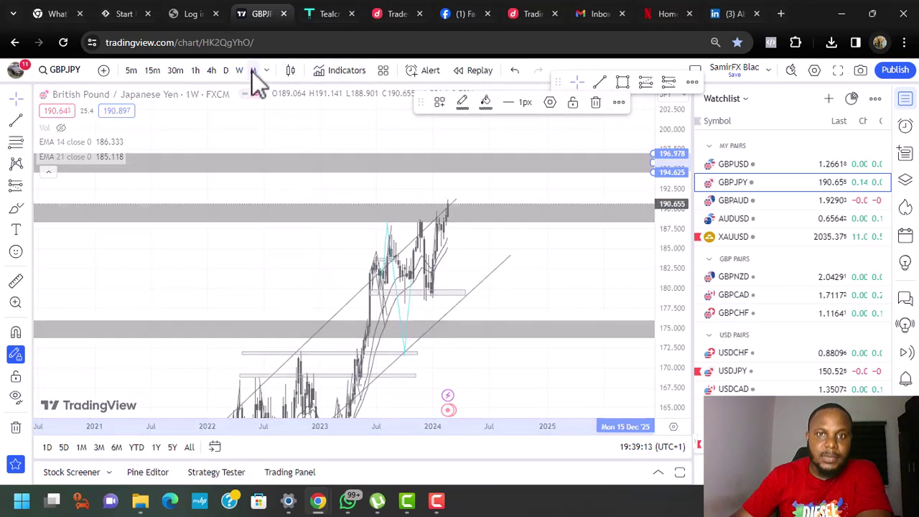
- Examine GBPJPY's major zones and price history on the monthly and weekly timeframes
click(253, 71)
drag(666, 137, 646, 345)
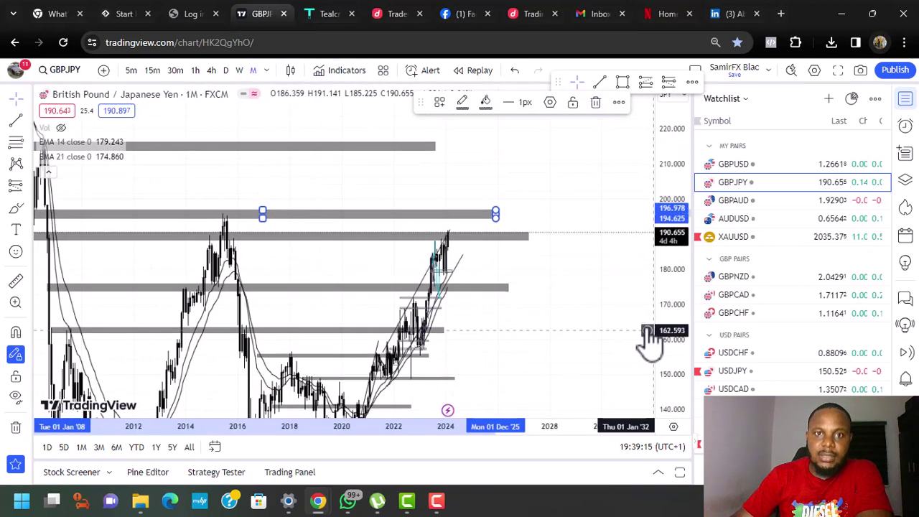
drag(542, 287, 612, 273)
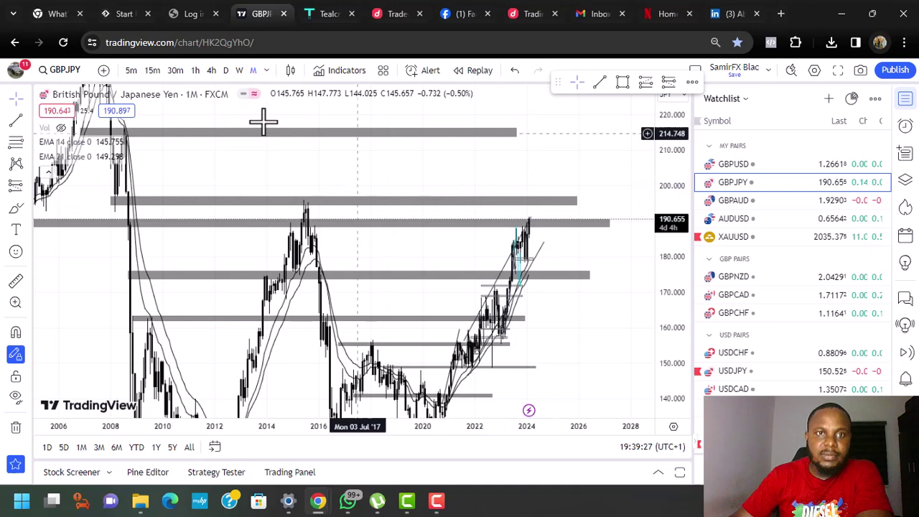
click(240, 72)
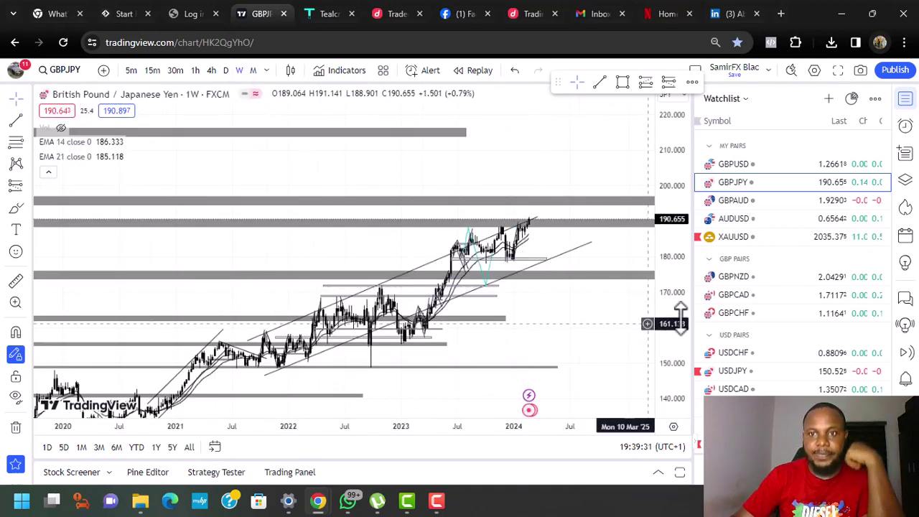
drag(680, 312, 681, 218)
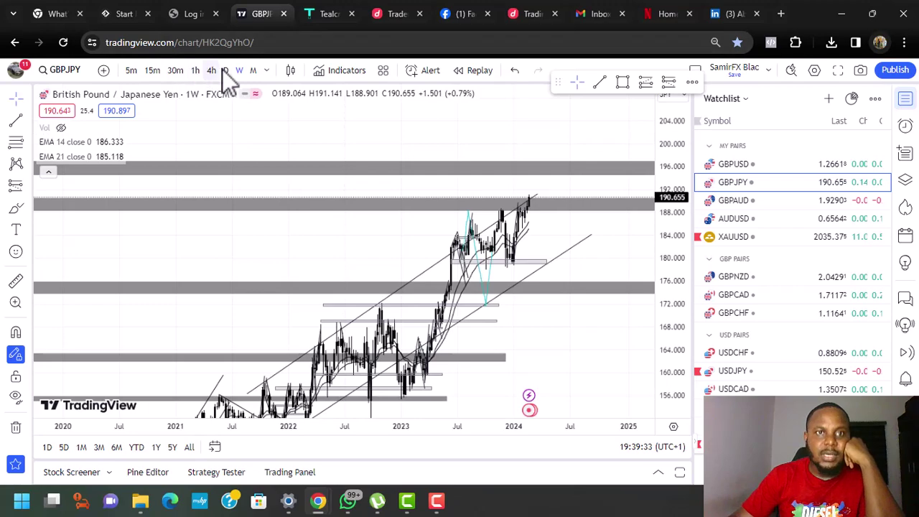
- On the daily GBPJPY chart, brush a projected path from the latest candle up to about 194.6 and down to about 178.5
click(224, 70)
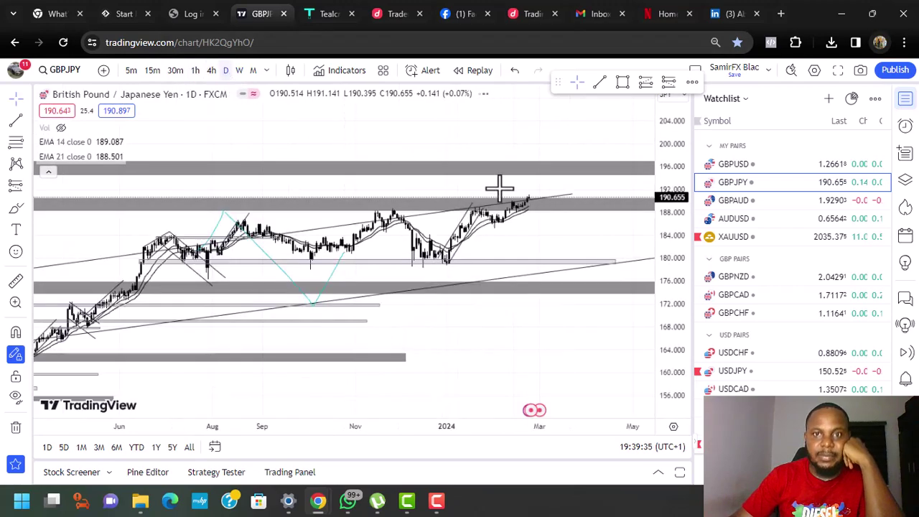
drag(673, 309, 671, 149)
drag(519, 203, 421, 256)
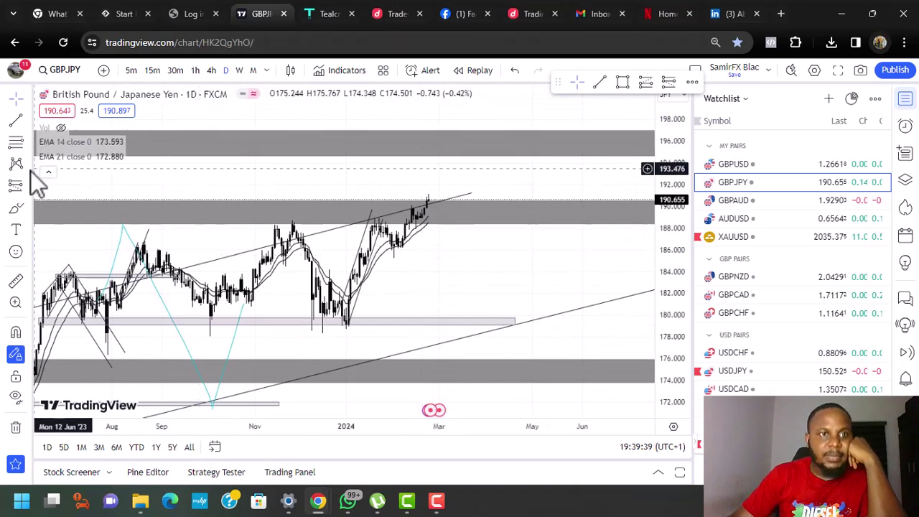
click(426, 202)
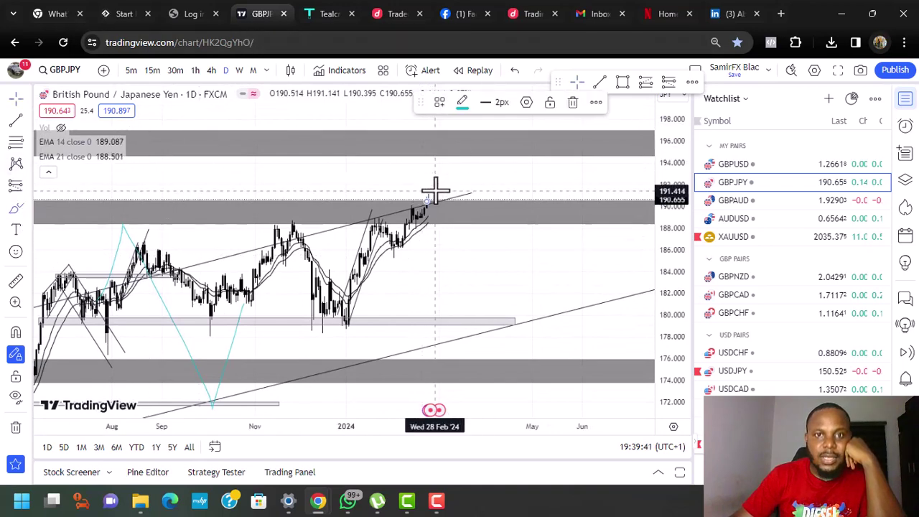
click(454, 155)
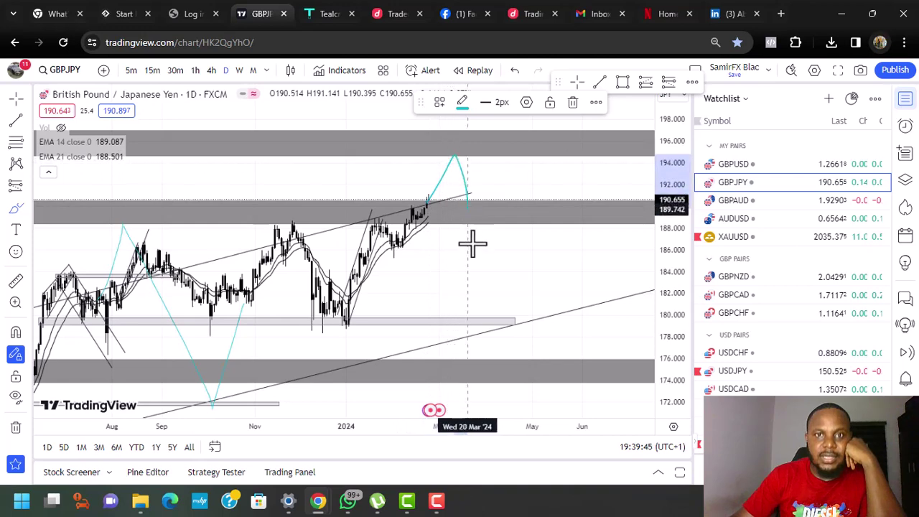
double_click(486, 331)
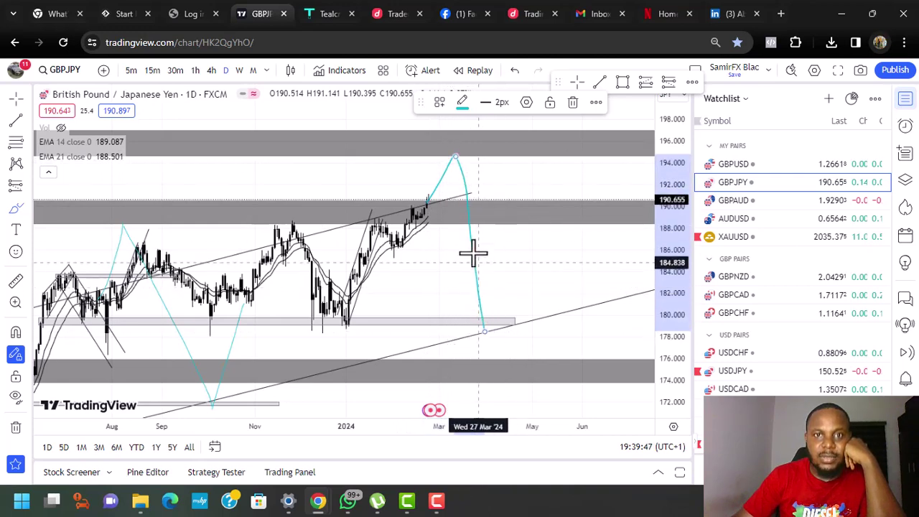
- Brush an alternative GBPJPY path from the latest candle down to about 186.1 and up to the upper zone at about 194.6
drag(426, 208, 435, 225)
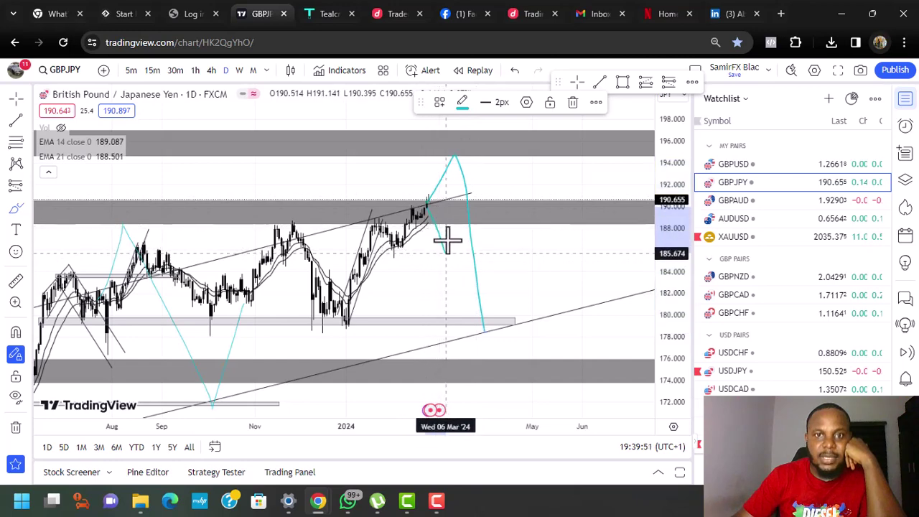
click(445, 248)
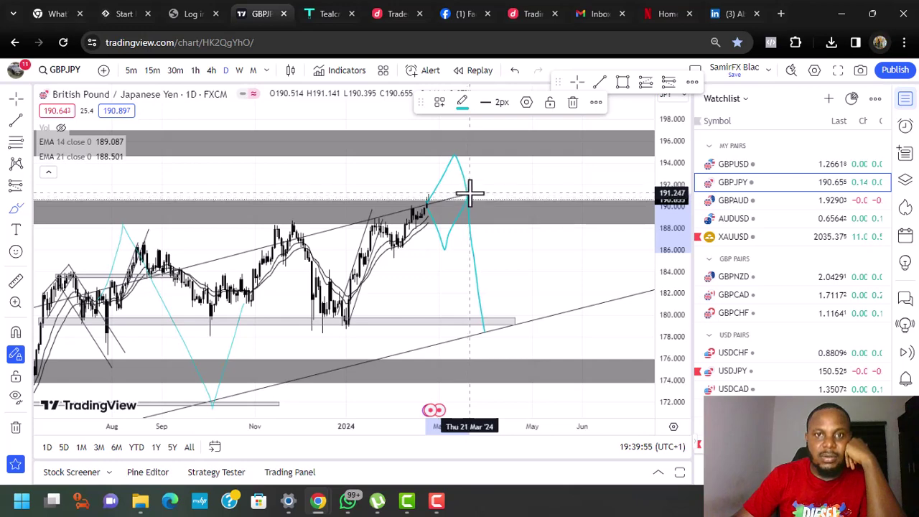
drag(470, 193, 480, 156)
double_click(479, 154)
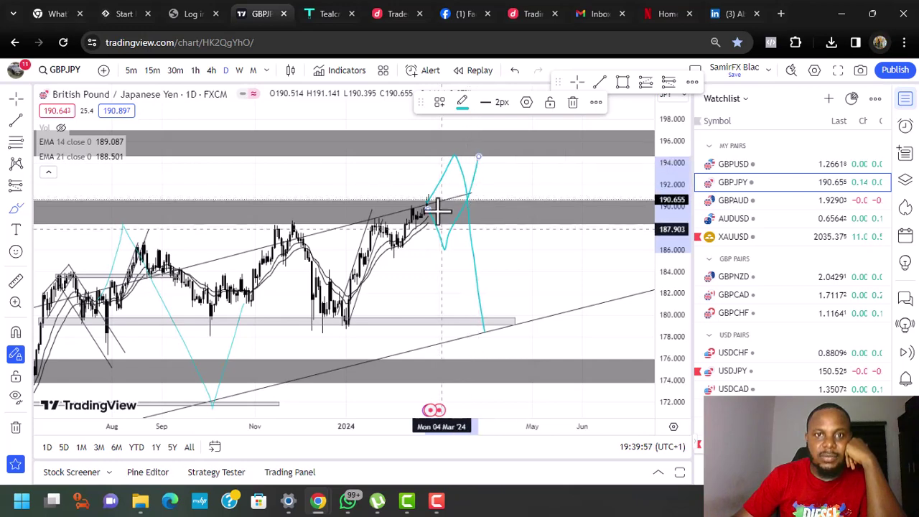
- Brush another GBPJPY path from about 190.5 down to about 186.5, back to about 190.1 and down to the lower zone at about 179.2
drag(429, 201, 430, 201)
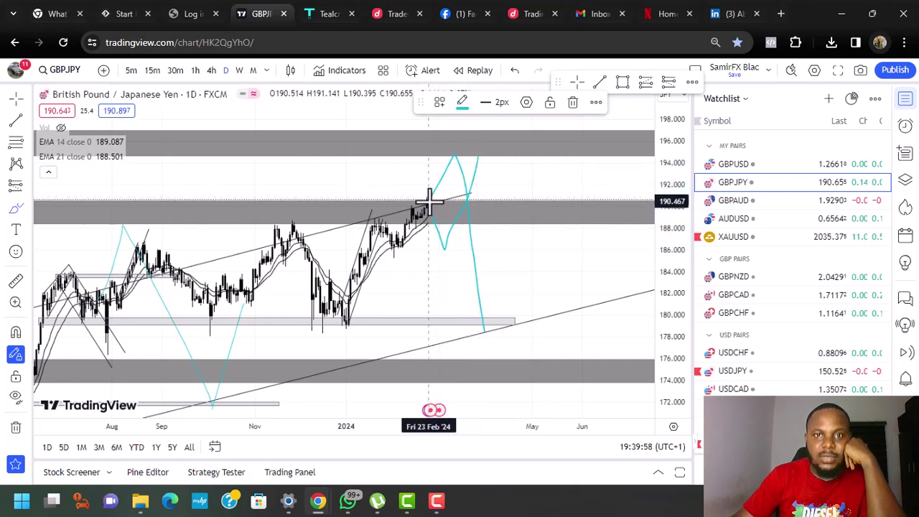
click(456, 248)
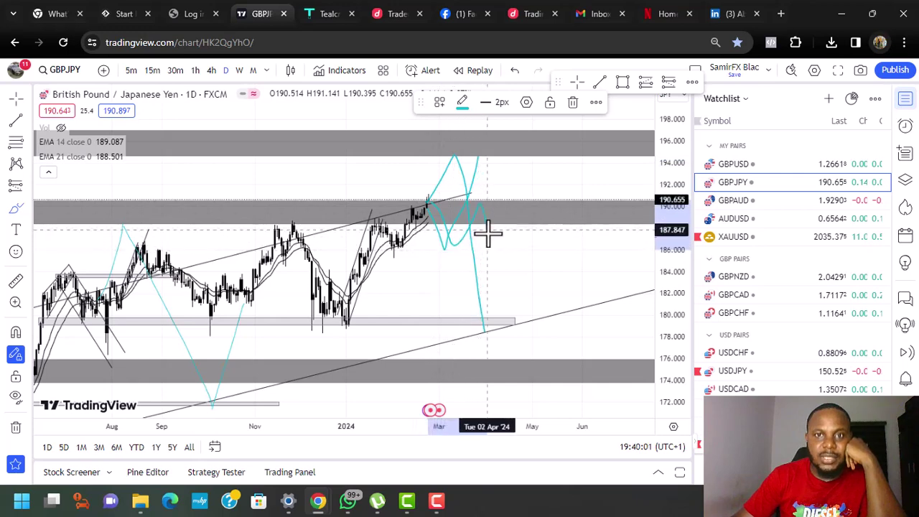
double_click(514, 321)
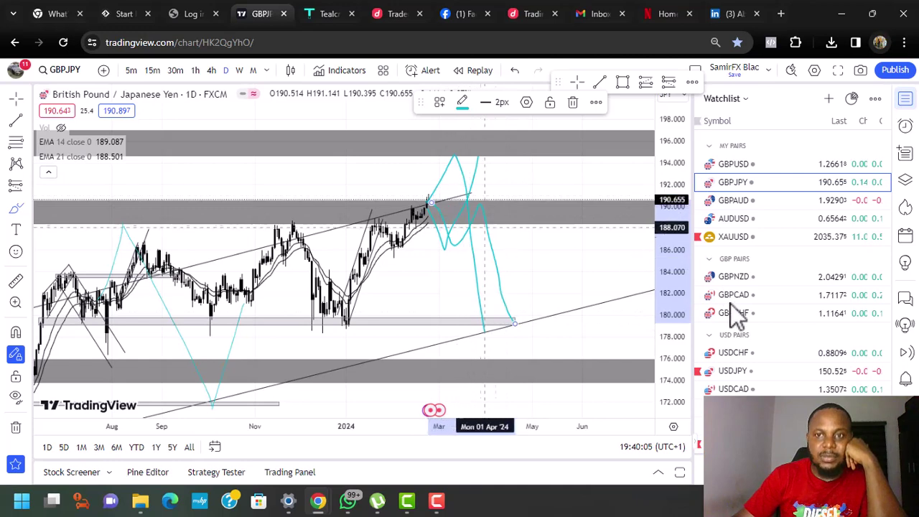
- Open the GBPAUD chart and examine price between its zones on the 4-hour and 1-hour timeframes
click(728, 199)
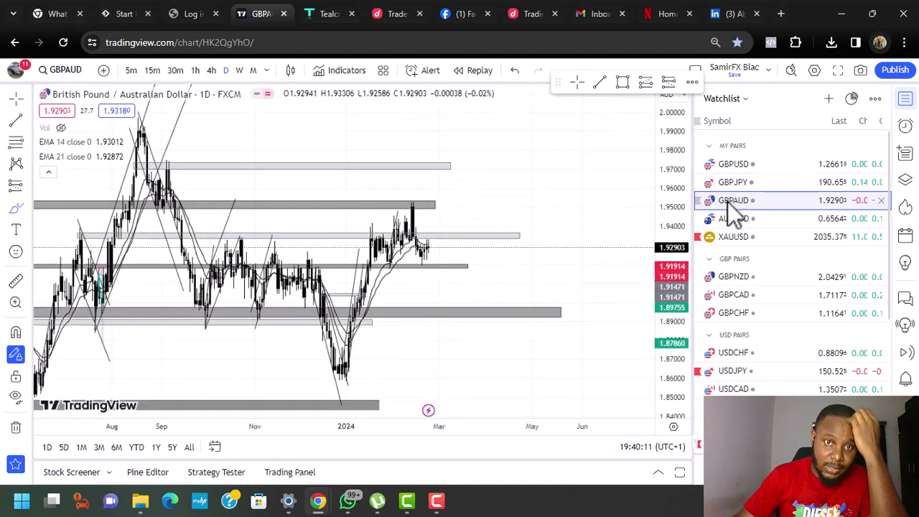
click(211, 70)
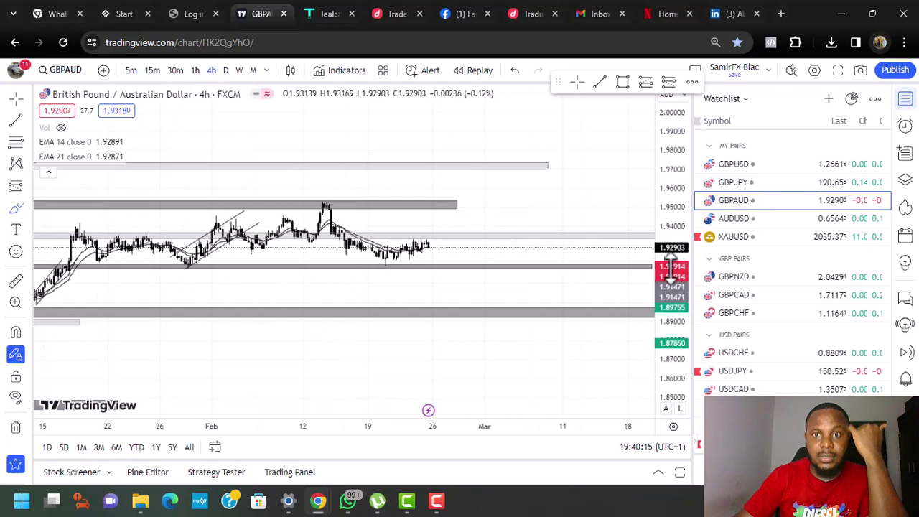
drag(672, 270, 670, 128)
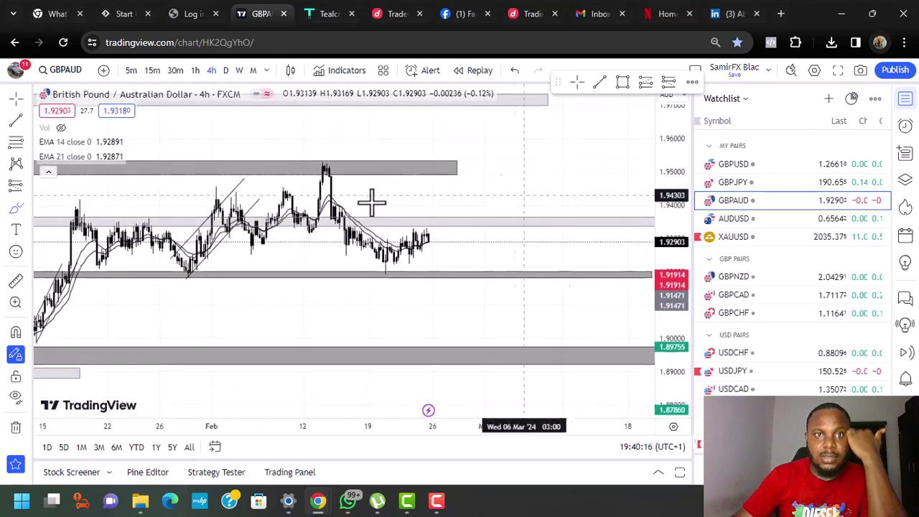
click(196, 70)
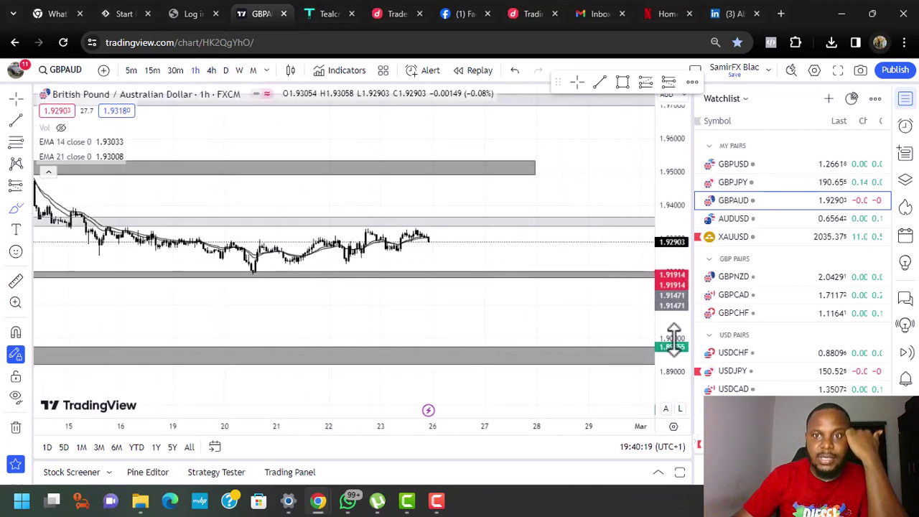
drag(674, 341, 683, 137)
drag(666, 308, 669, 137)
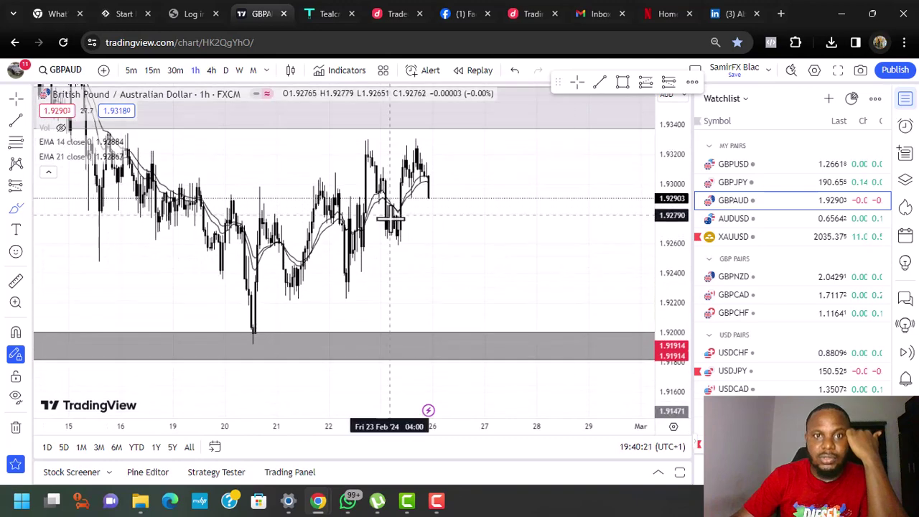
drag(538, 246, 572, 259)
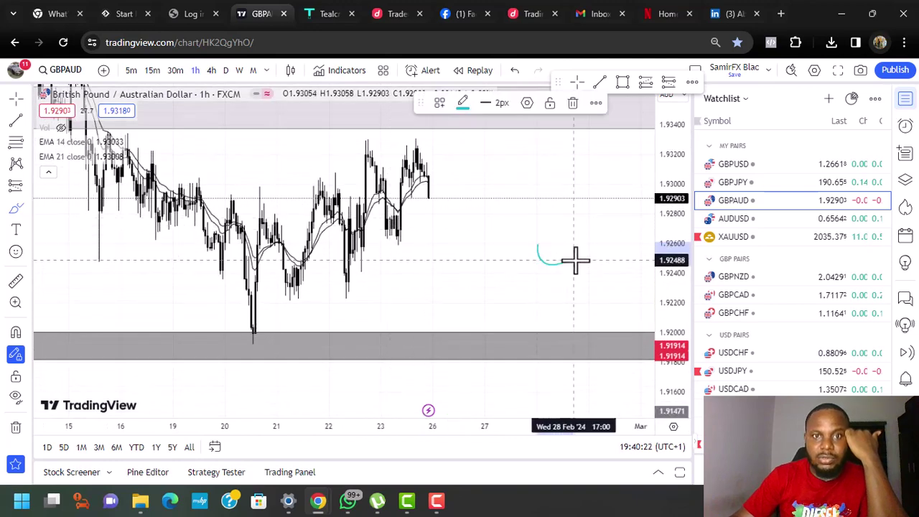
click(504, 249)
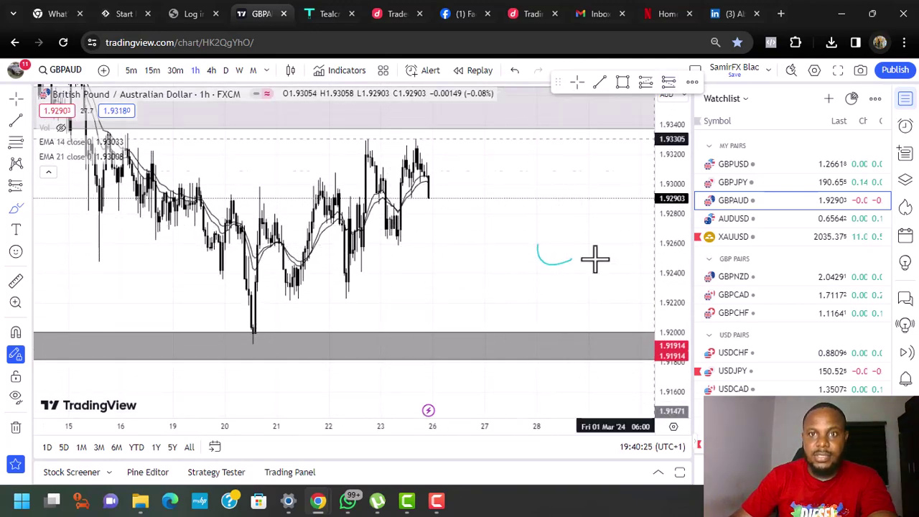
click(559, 263)
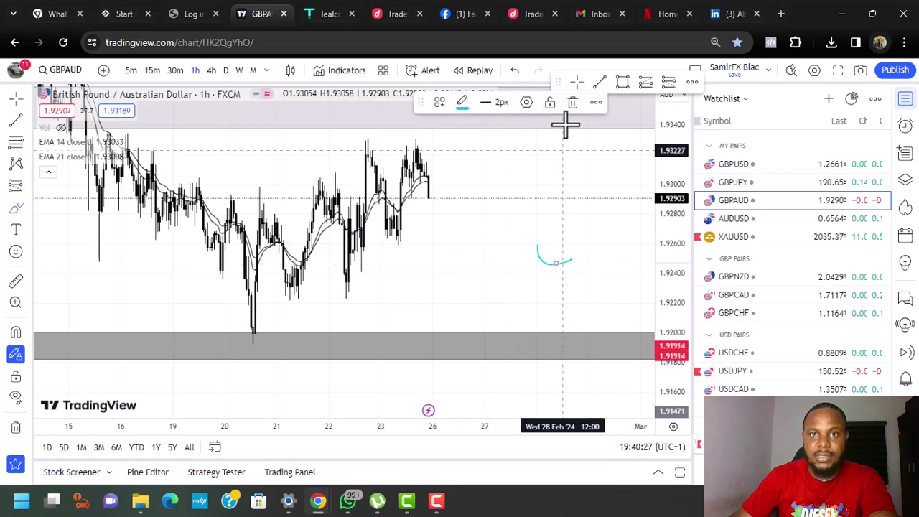
click(573, 104)
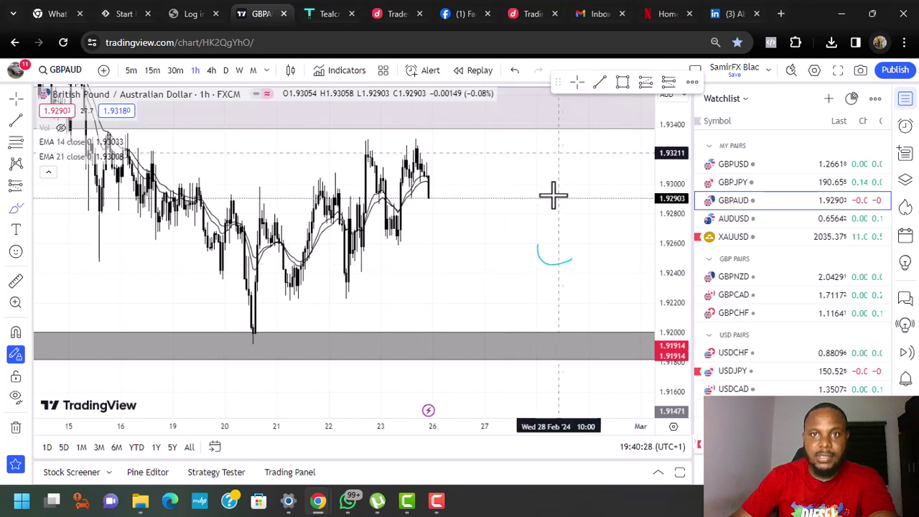
click(560, 278)
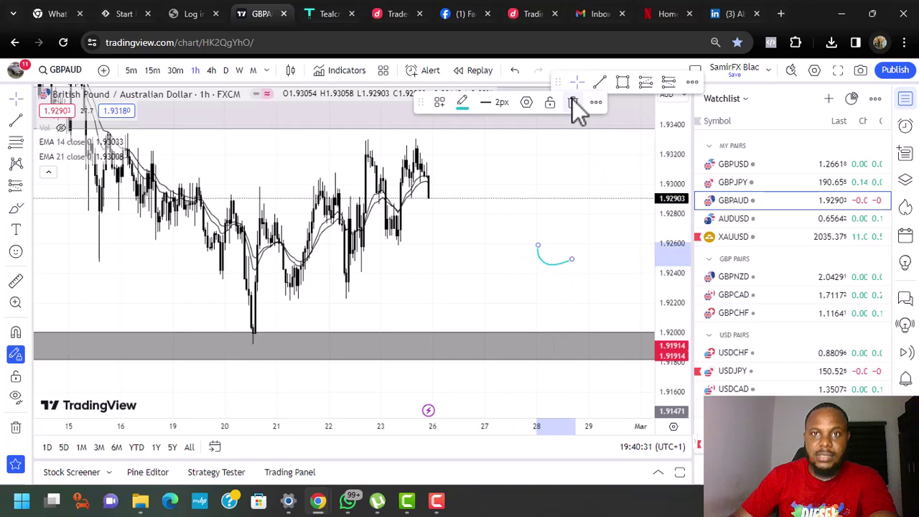
click(572, 101)
- On the 1-hour GBPAUD chart, draw a rising trendline from the 20 February low at about 1.91925 to about 1.93423 on 29 February
drag(467, 232, 484, 273)
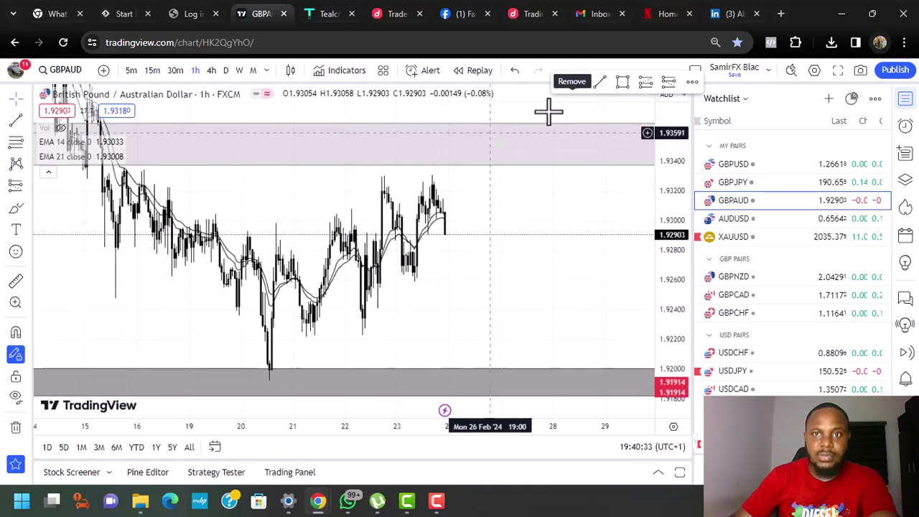
click(267, 380)
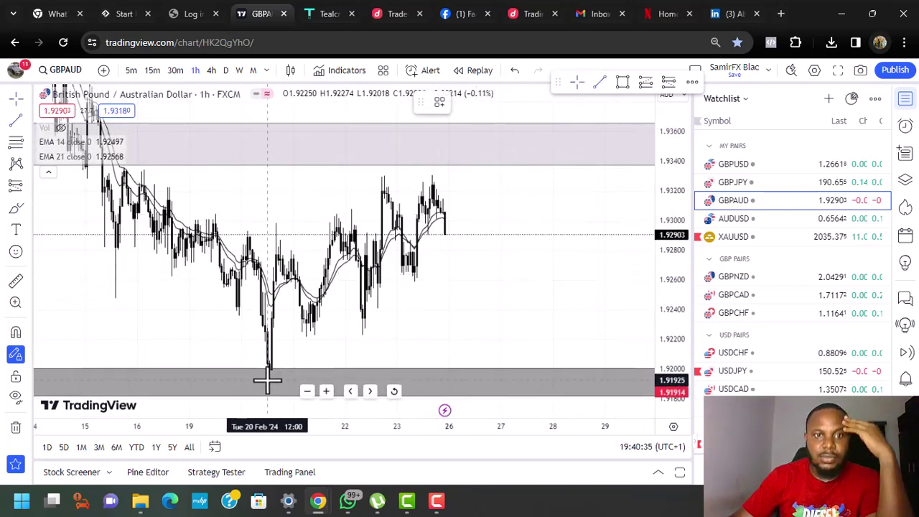
click(499, 231)
mouse_move(499, 232)
mouse_down()
mouse_move(560, 174)
mouse_move(619, 157)
mouse_up()
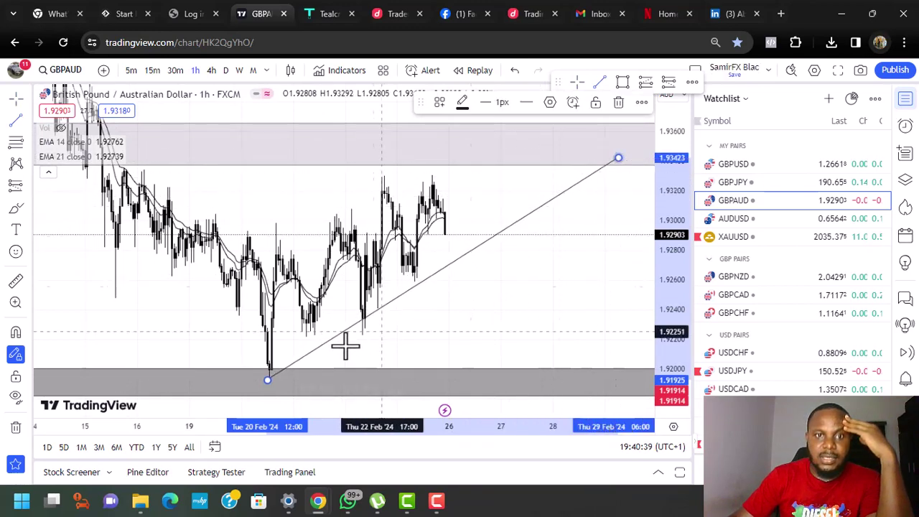
- Clone the trendline and move the copy onto the swing highs as the channel's upper line, from about 1.92235 to about 1.93734
click(641, 102)
click(661, 180)
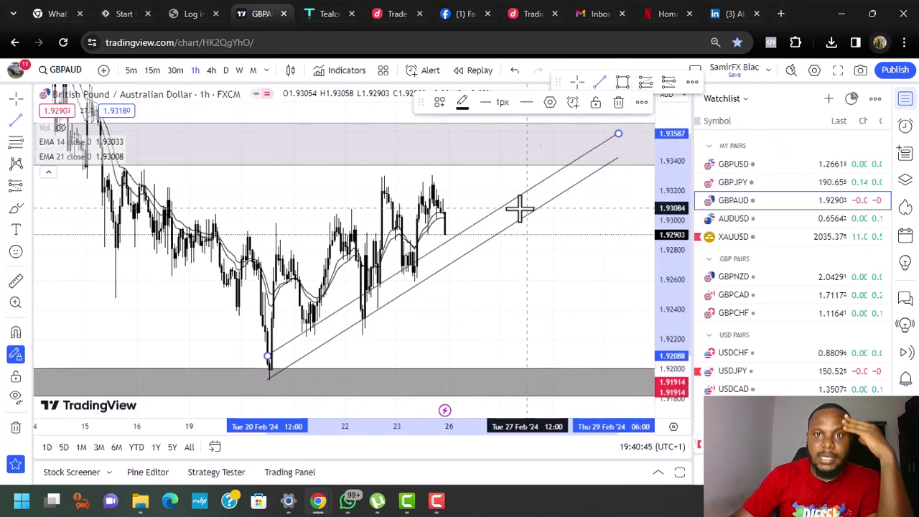
mouse_move(508, 212)
mouse_down()
mouse_move(376, 180)
mouse_move(385, 189)
mouse_up()
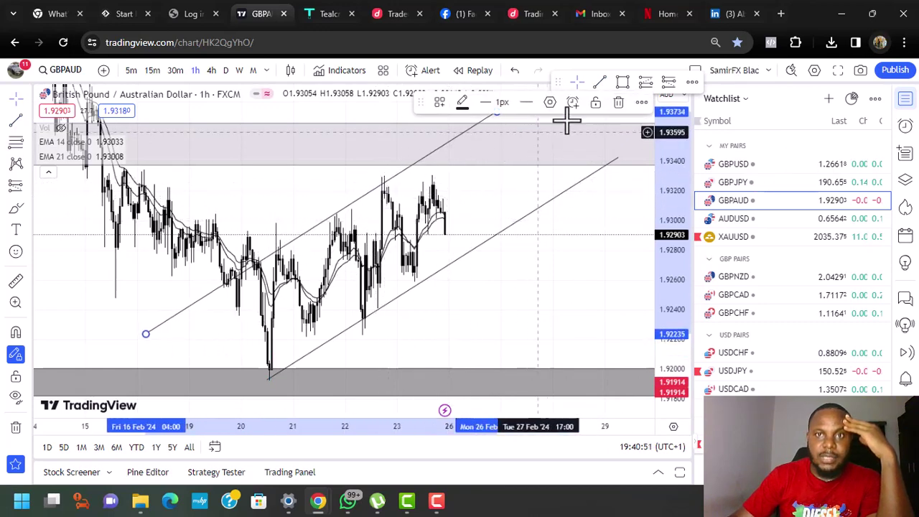
- Brush a GBPAUD path dipping to about 1.928, making a double top near 1.936 in the upper zone and falling to about 1.9238
click(16, 209)
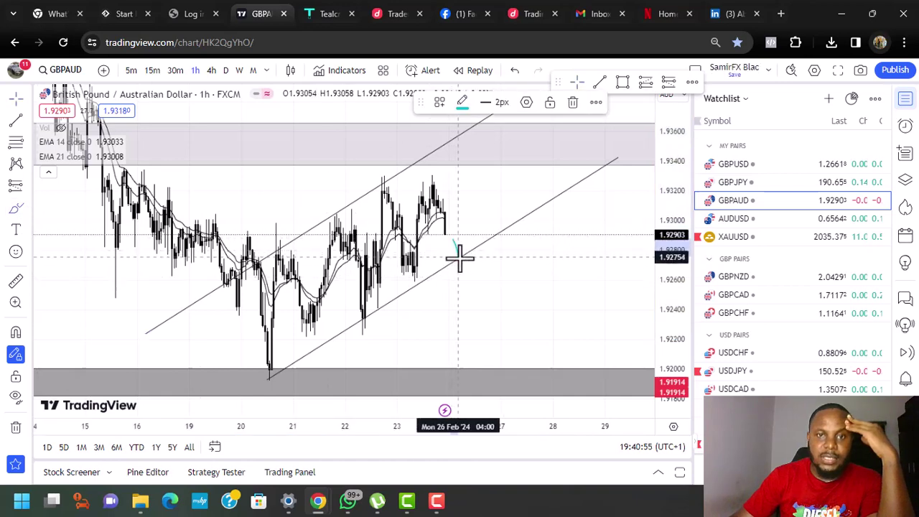
mouse_move(459, 255)
mouse_down()
mouse_move(516, 128)
mouse_move(534, 148)
mouse_move(574, 154)
mouse_move(599, 129)
mouse_move(619, 181)
mouse_up()
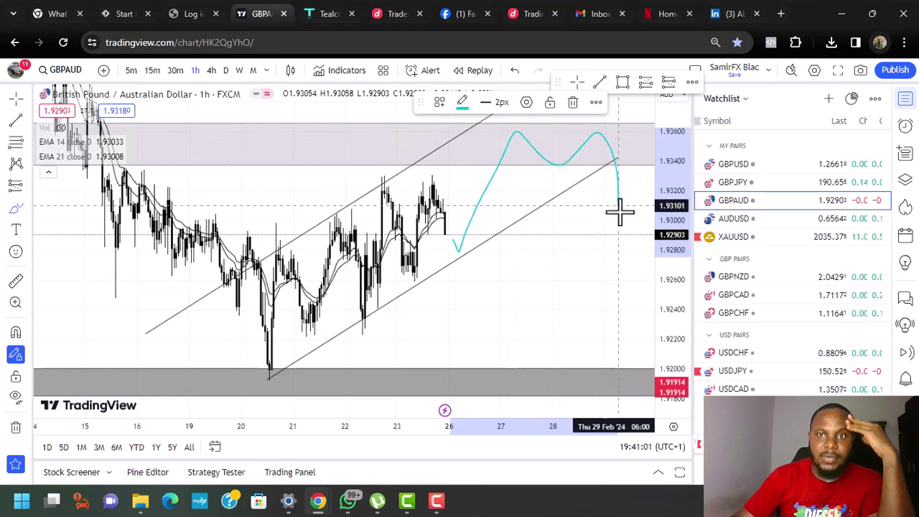
drag(613, 312, 614, 311)
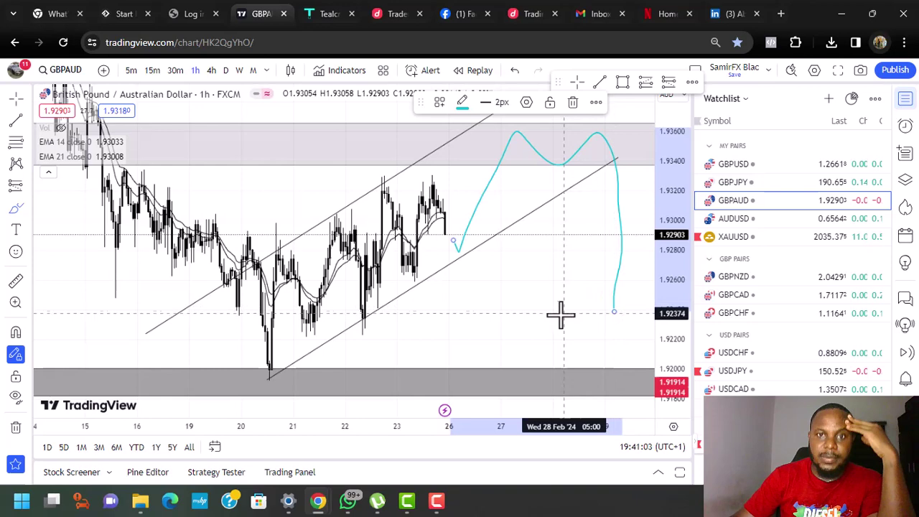
- Place a GBPAUD long position at the channel's lower line with entry 1.92623, stop 1.92496 and target 1.93472
click(651, 84)
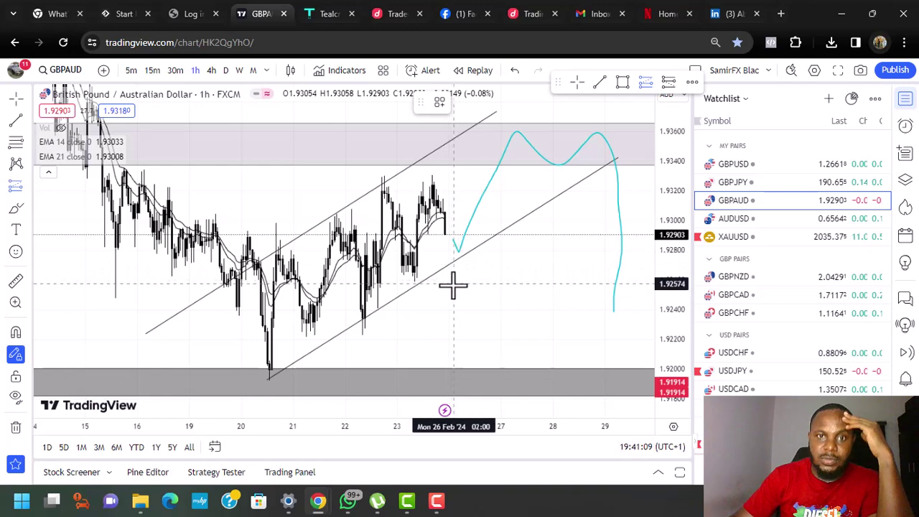
click(453, 286)
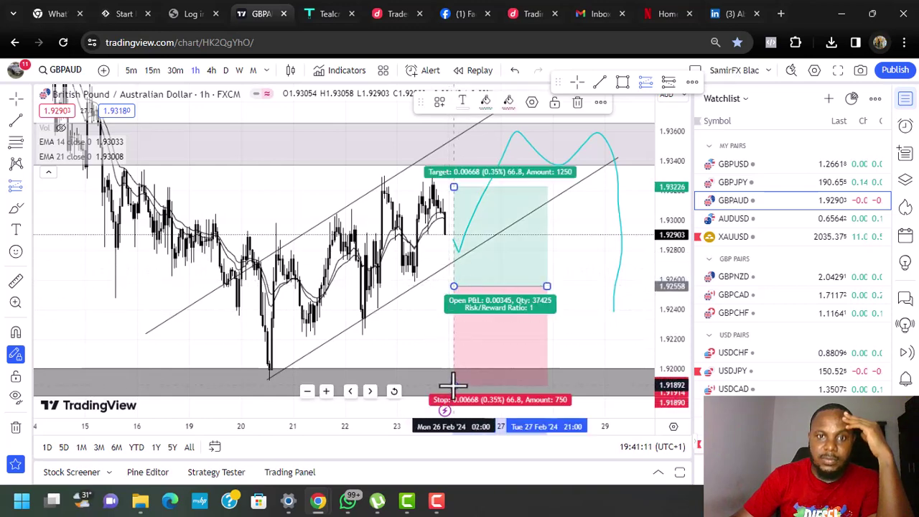
drag(454, 380, 456, 304)
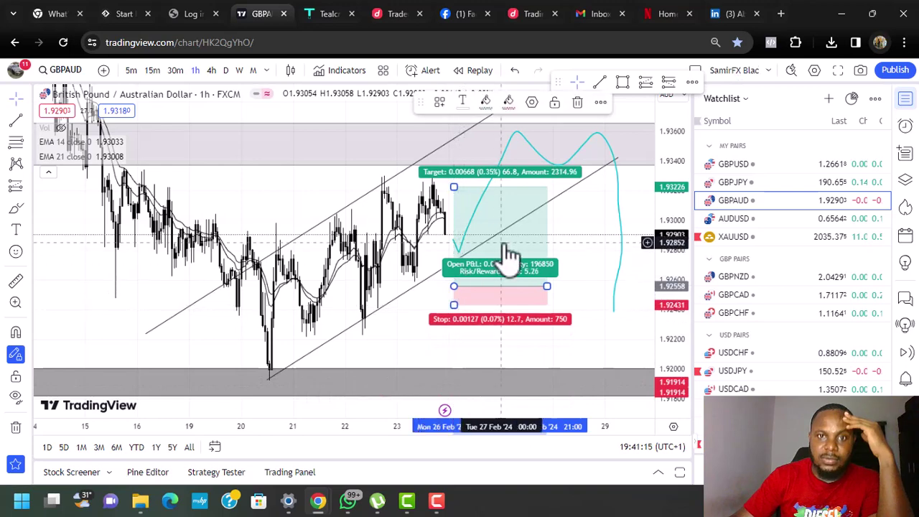
drag(494, 238, 475, 229)
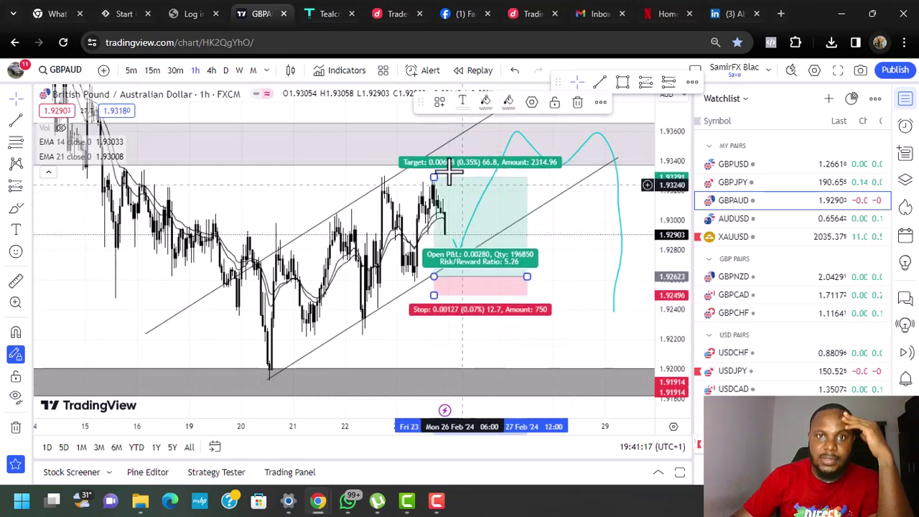
drag(434, 178, 434, 150)
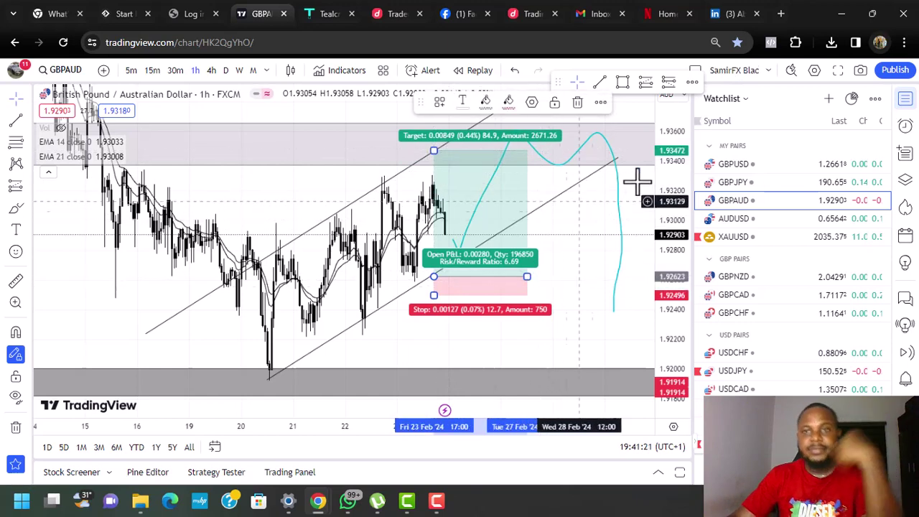
- Switch from GBPAUD to the AUDUSD chart and show it on the weekly timeframe
click(225, 70)
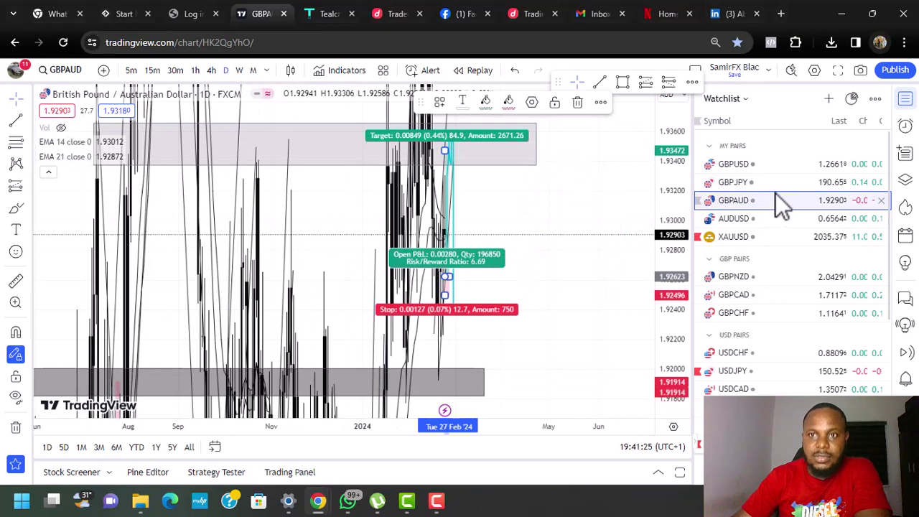
click(746, 222)
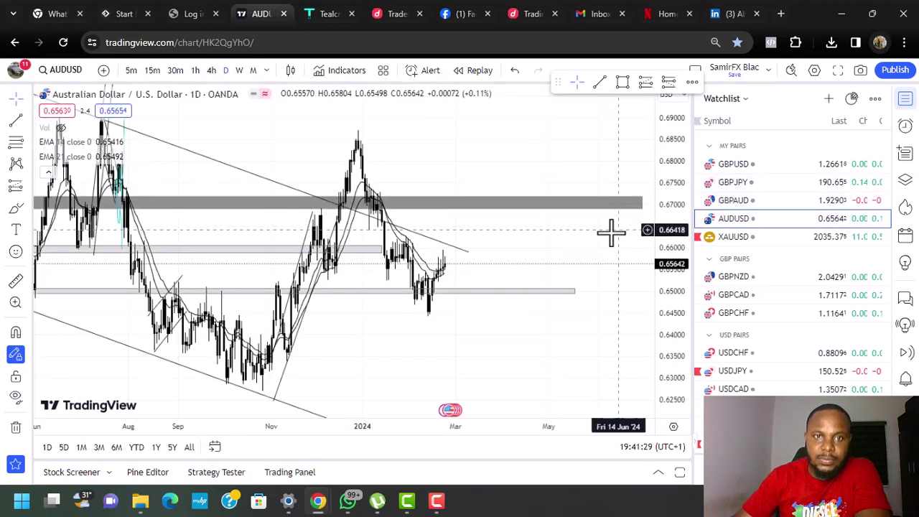
drag(660, 184, 630, 297)
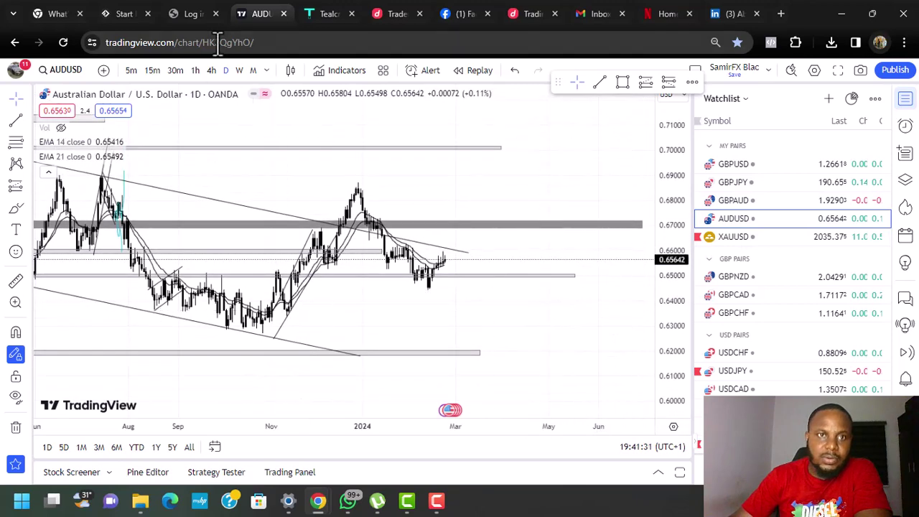
click(239, 70)
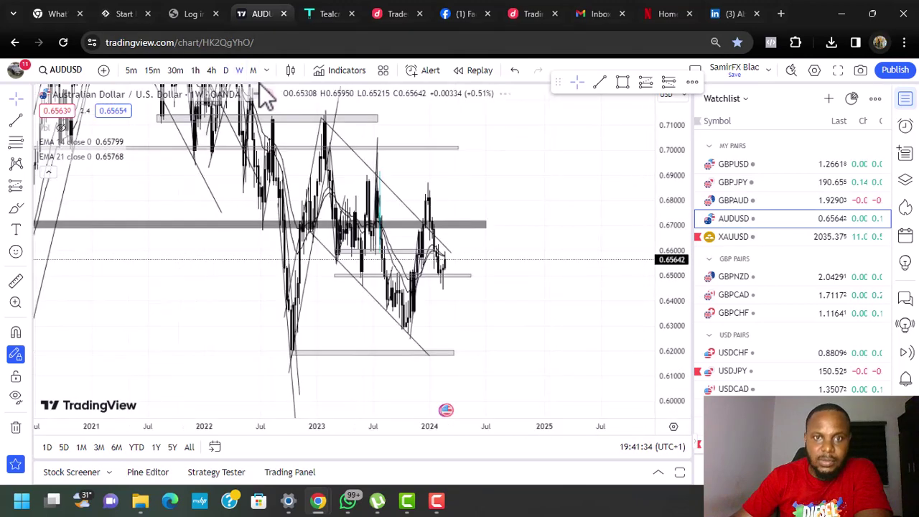
- Extend the upper line of the falling AUDUSD channel to about 0.64552 on 24 June 2024
drag(649, 155, 664, 316)
drag(581, 324, 487, 289)
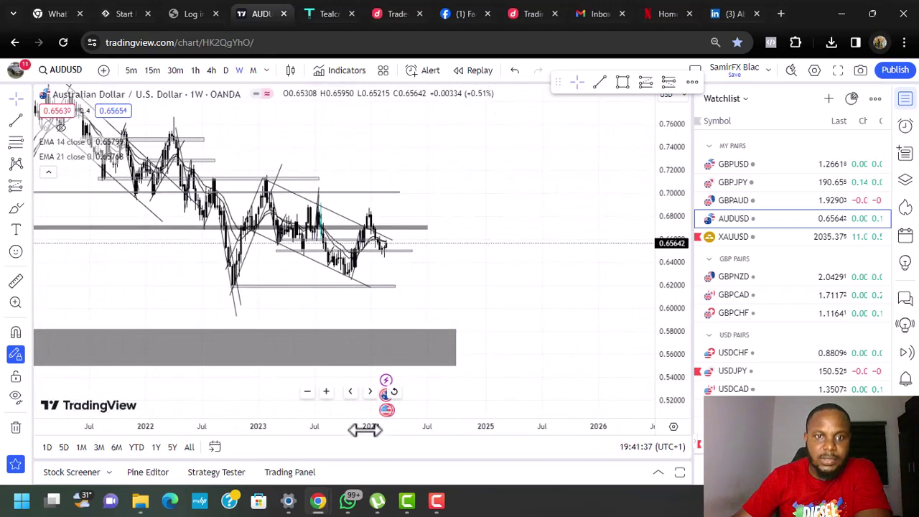
drag(366, 429, 180, 425)
drag(290, 293, 528, 302)
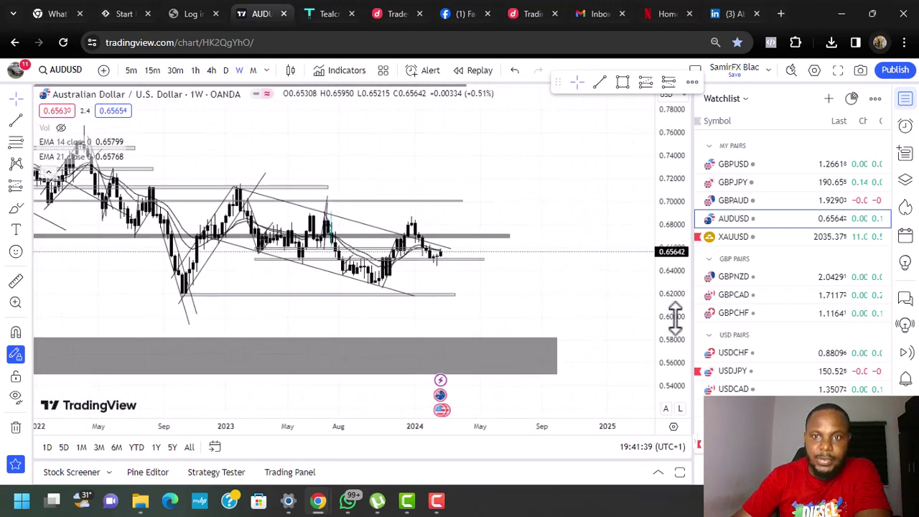
drag(672, 336, 649, 143)
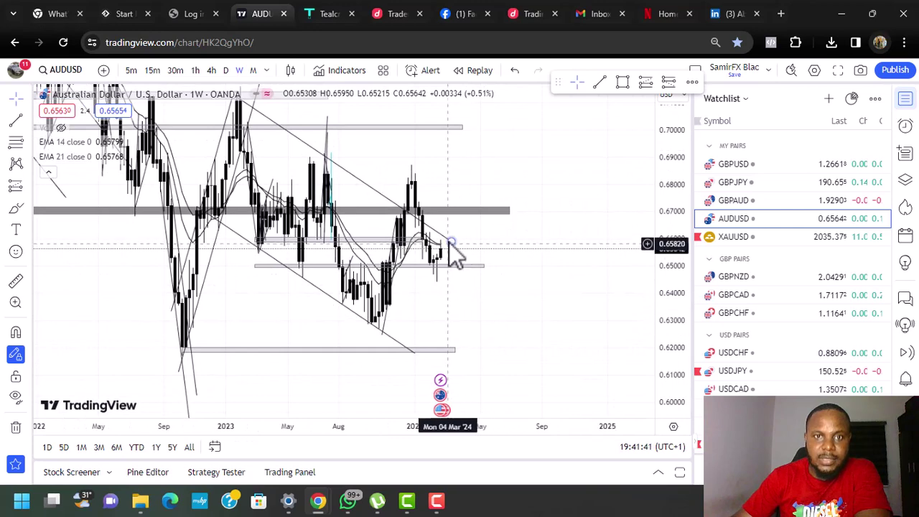
drag(451, 241, 507, 279)
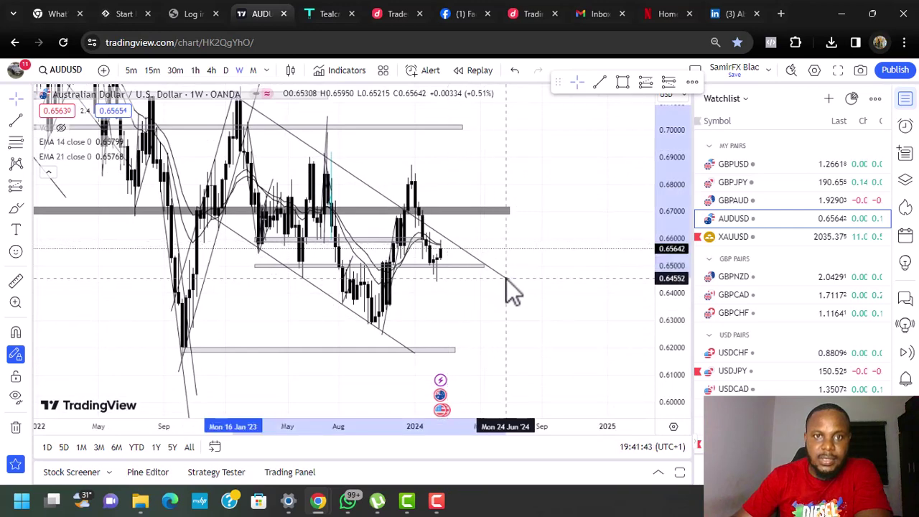
- On the daily AUDUSD chart, brush a drop from the trendline to about 0.62 and an alternative breakout, retest and rise to about 0.686
click(224, 72)
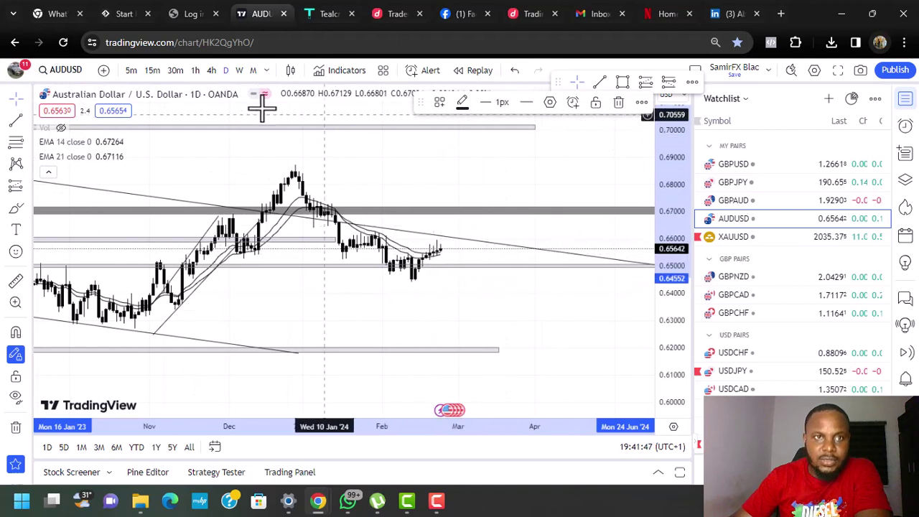
click(14, 213)
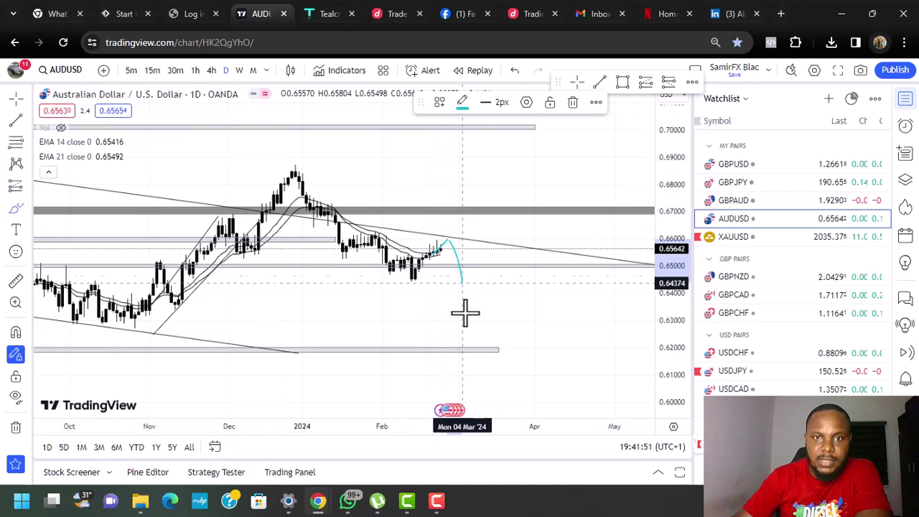
drag(465, 312, 480, 352)
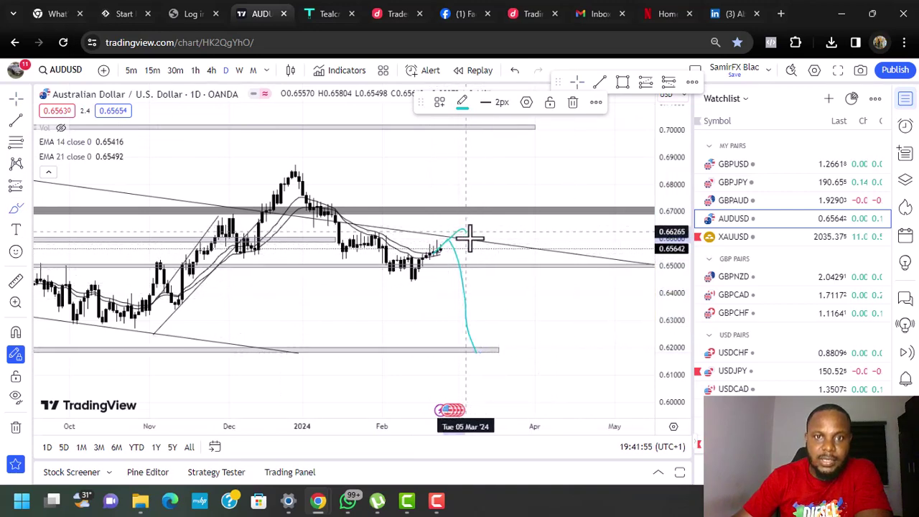
drag(477, 236, 501, 170)
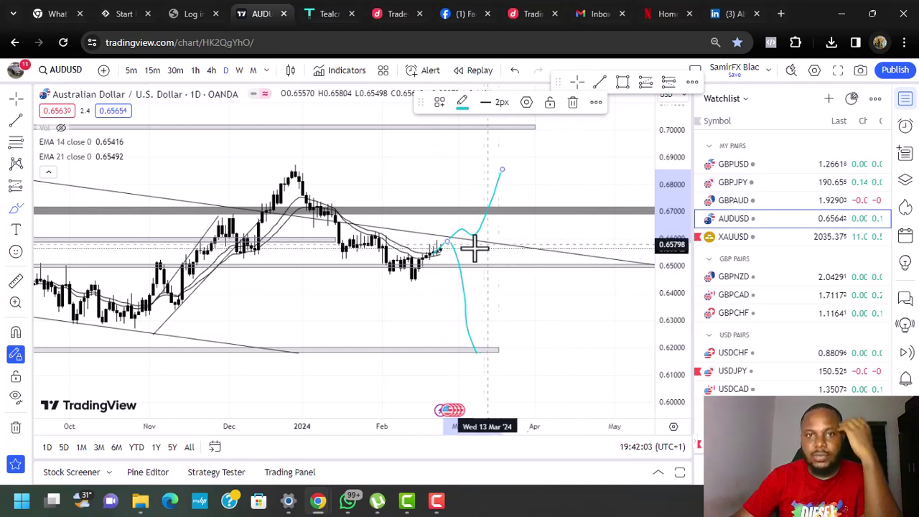
drag(537, 330, 570, 291)
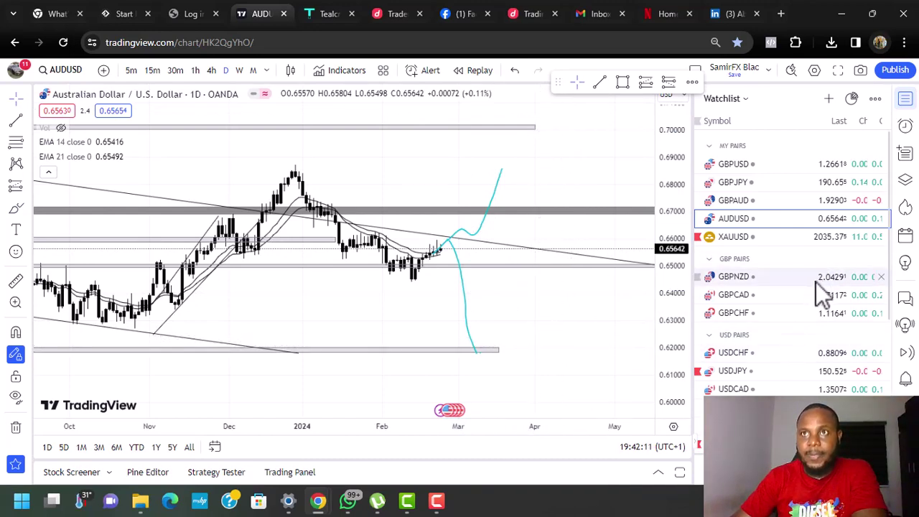
- Switch to the XAUUSD chart and examine its zones and swings on the daily and weekly timeframes
click(759, 237)
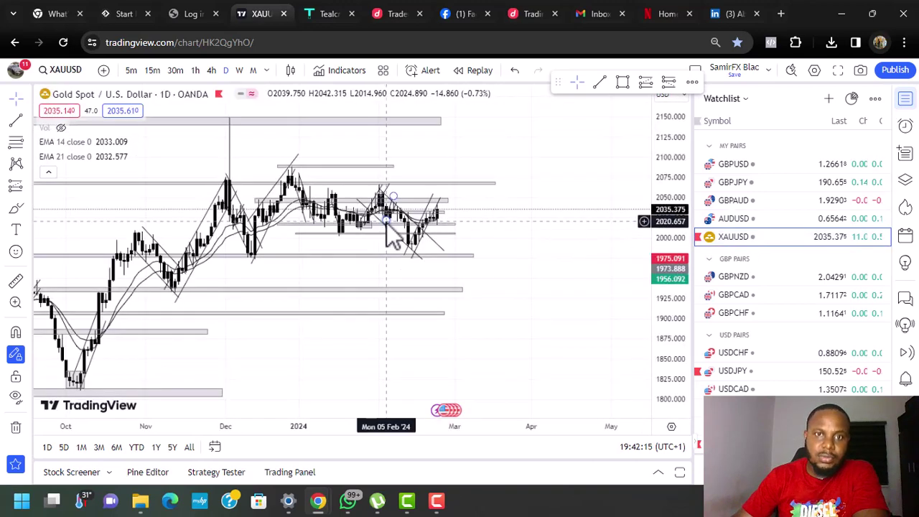
drag(653, 312, 678, 189)
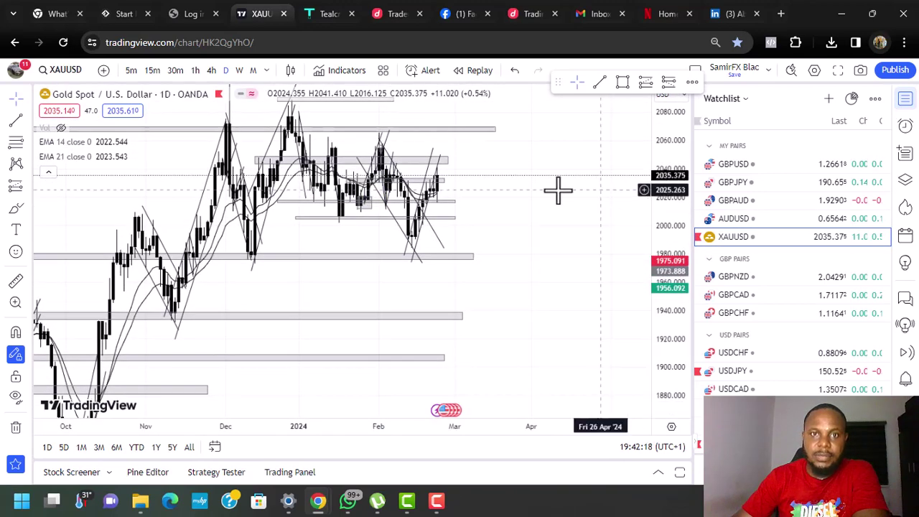
click(237, 71)
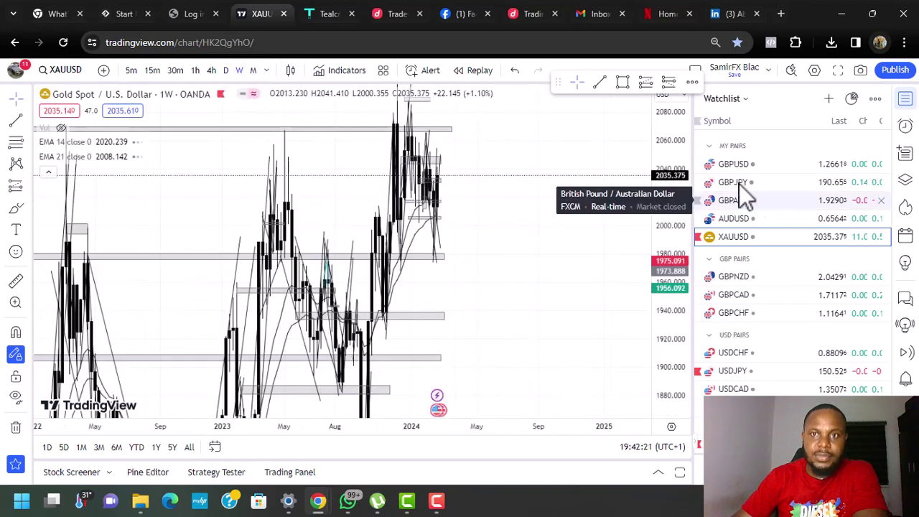
drag(671, 139, 671, 329)
drag(460, 246, 616, 246)
- Examine recent XAUUSD price action against the rising channel and zones on the daily and 4-hour timeframes
click(226, 71)
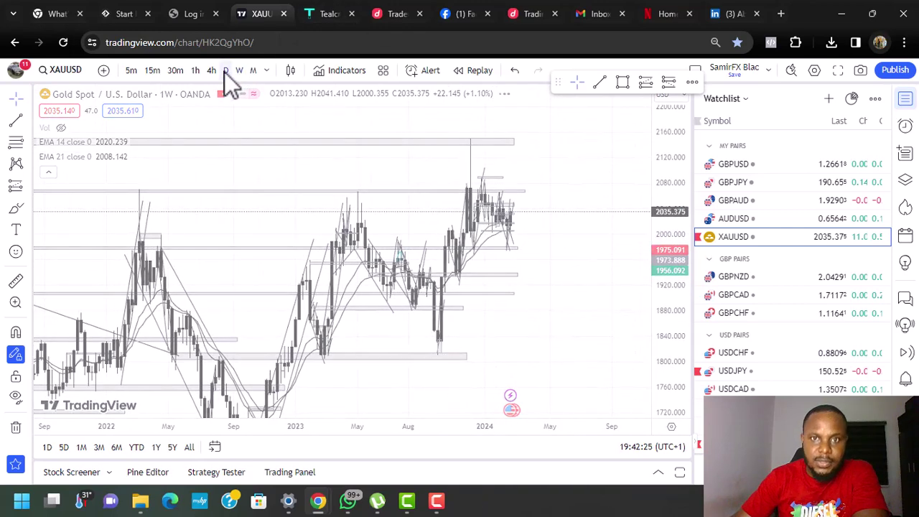
drag(665, 297, 702, 71)
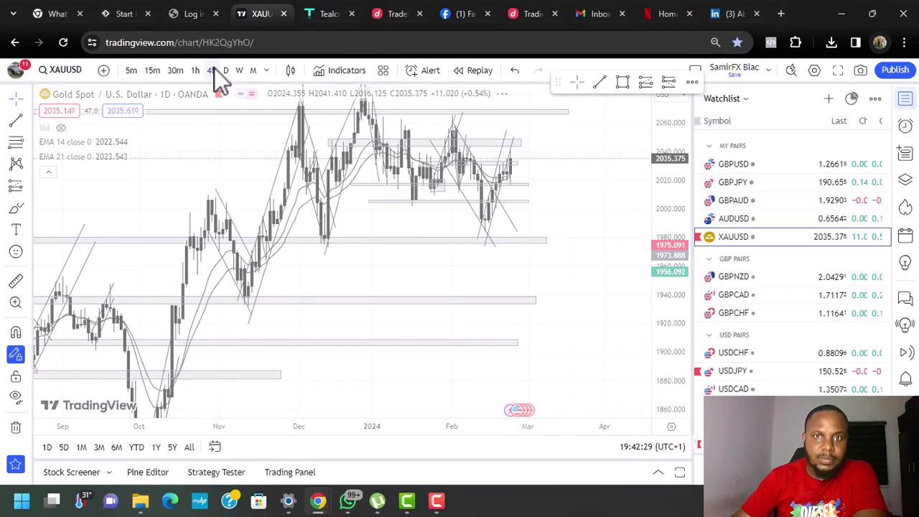
click(214, 68)
drag(680, 234, 672, 113)
drag(607, 155, 591, 266)
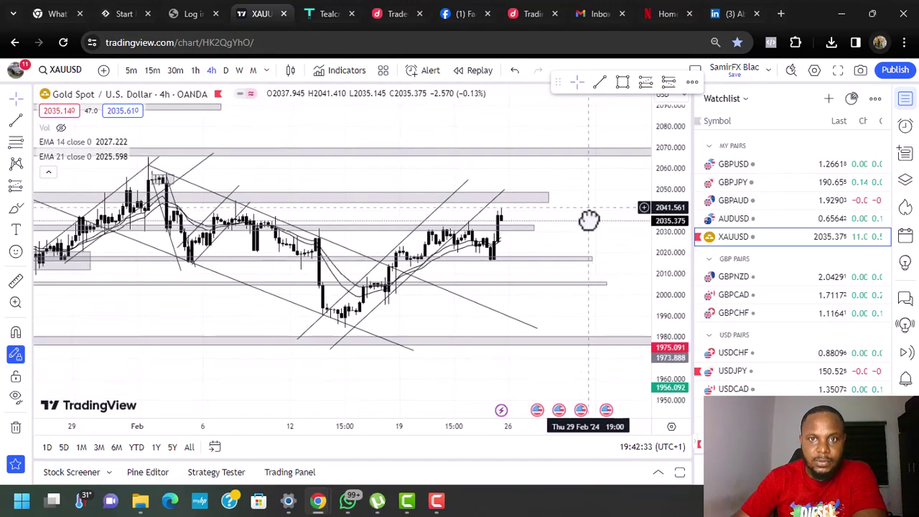
drag(589, 219, 591, 256)
drag(675, 311, 682, 172)
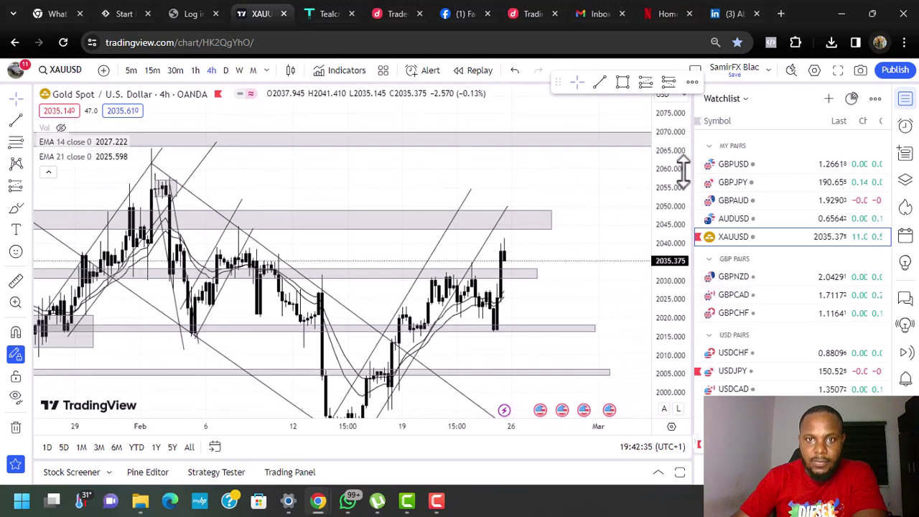
drag(593, 211, 563, 165)
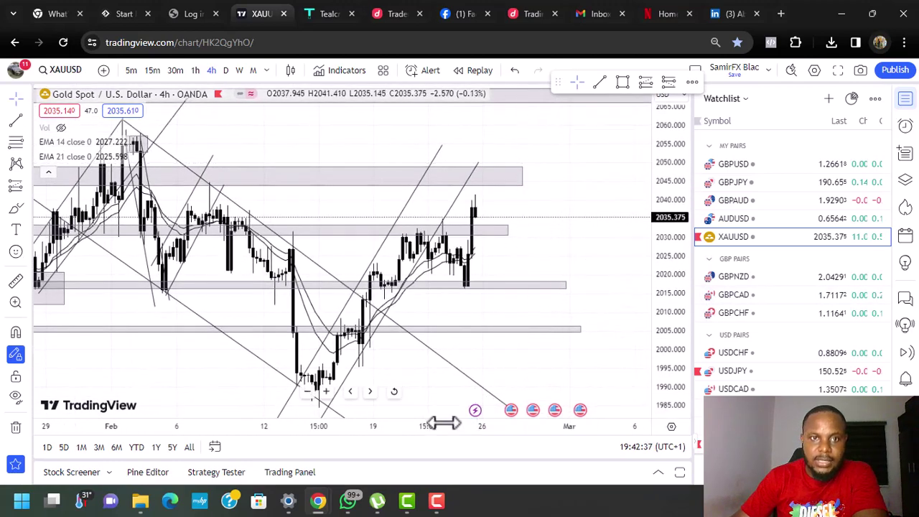
drag(448, 423, 249, 422)
drag(346, 201, 566, 185)
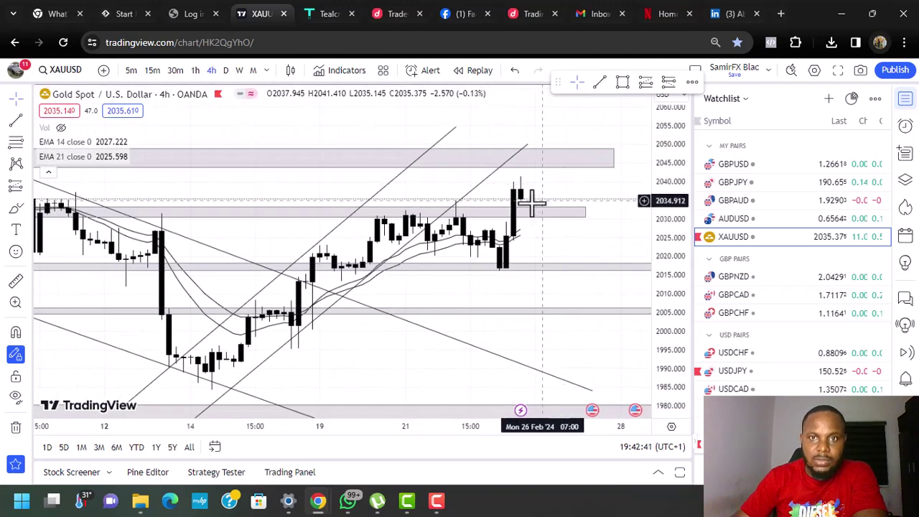
drag(678, 302, 577, 189)
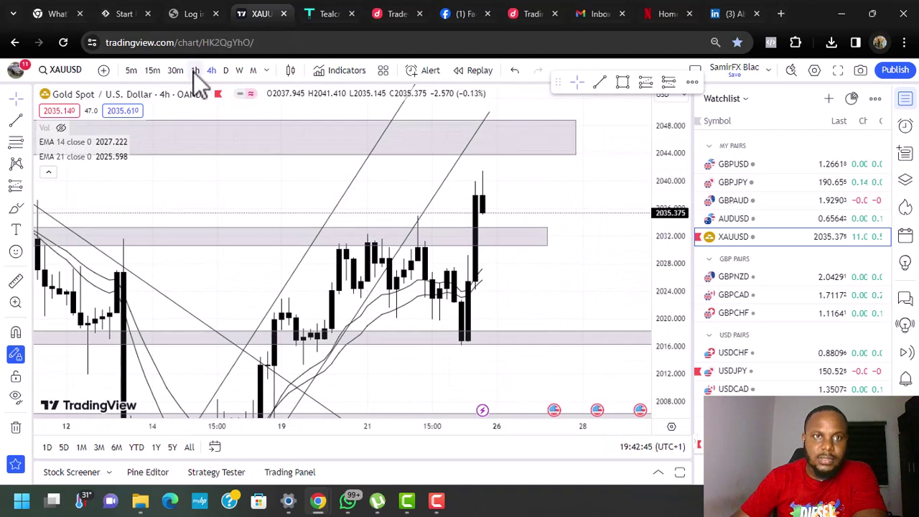
- On the 1-hour XAUUSD chart, brush a path from about 2038 making a double dip near 2033.5 and rising to about 2045
click(195, 70)
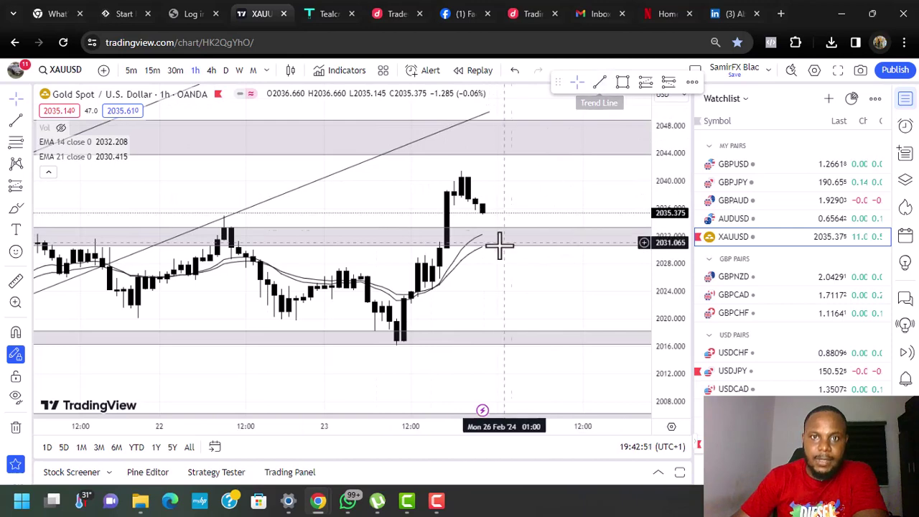
click(16, 208)
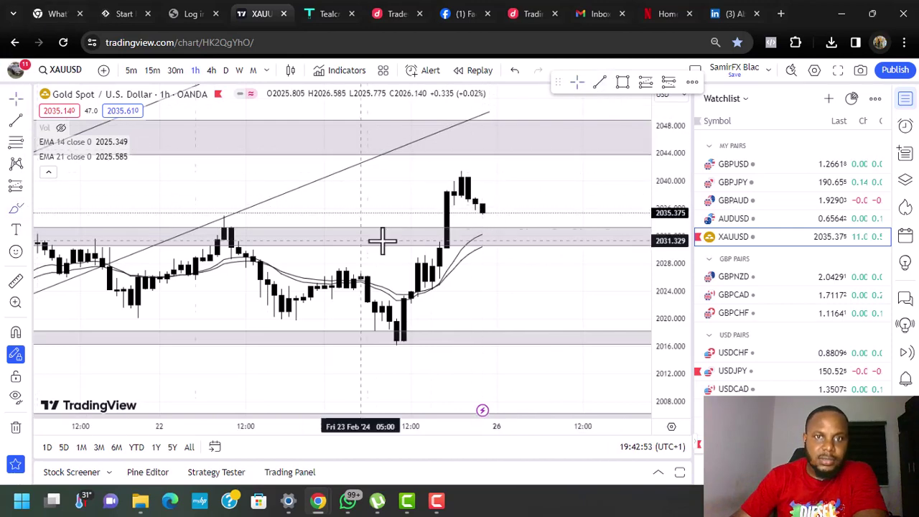
mouse_move(474, 197)
mouse_down()
mouse_move(499, 228)
mouse_move(522, 228)
mouse_move(554, 147)
mouse_up()
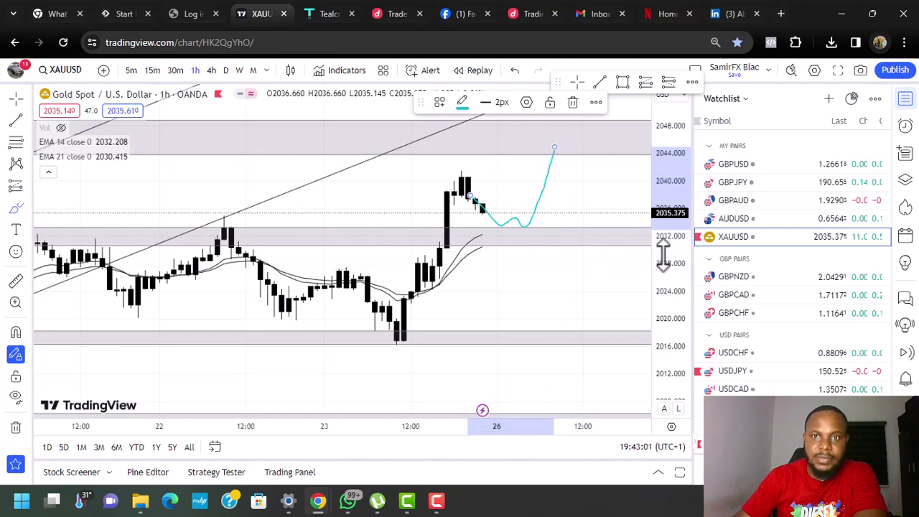
- Place a XAUUSD long position at 26 February with entry 2029.396, and delete the overlapping duplicate
click(646, 83)
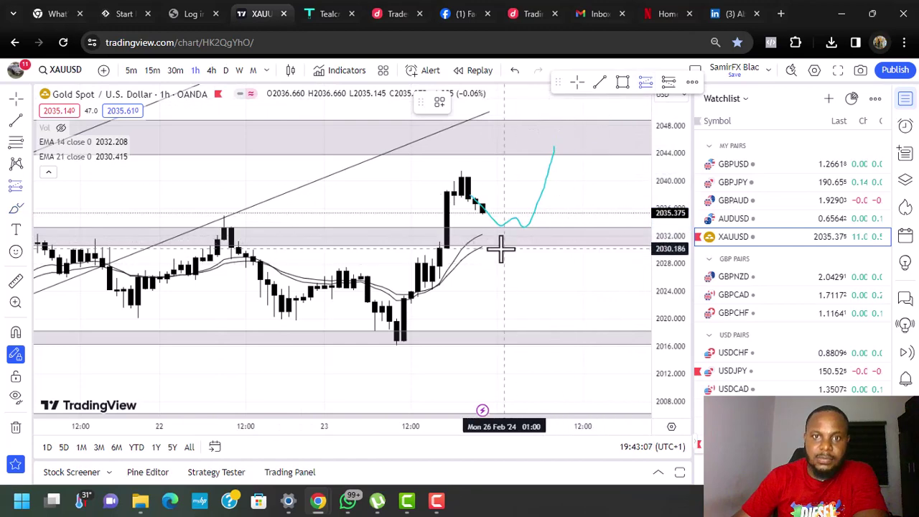
click(497, 254)
click(497, 220)
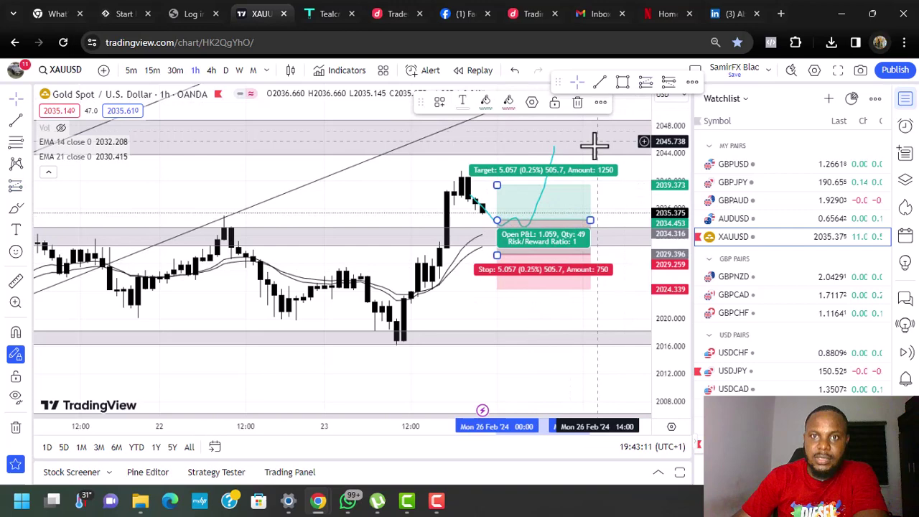
click(581, 101)
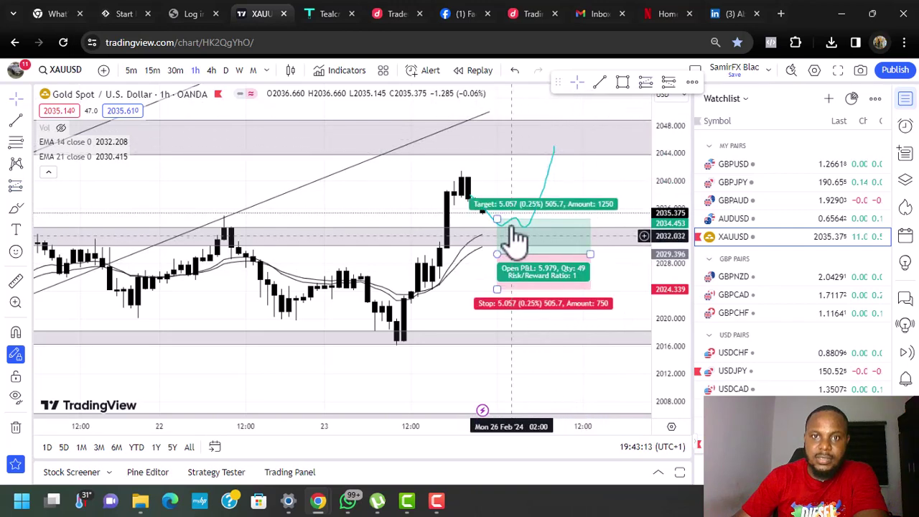
- Adjust the XAUUSD long position to entry 2031.680, stop 2028.341 and target 2051.098
drag(499, 214, 499, 120)
mouse_move(496, 287)
mouse_down()
mouse_move(497, 251)
mouse_move(497, 276)
mouse_up()
drag(528, 248, 525, 211)
drag(621, 200, 608, 222)
drag(664, 256, 662, 183)
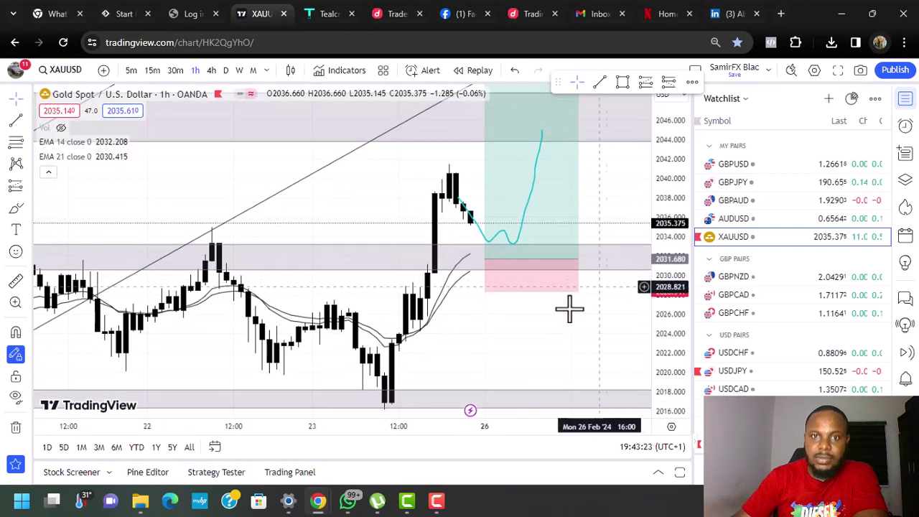
- Examine the XAUUSD long position's entry, stop and target against the wider rising channel and zones
click(525, 202)
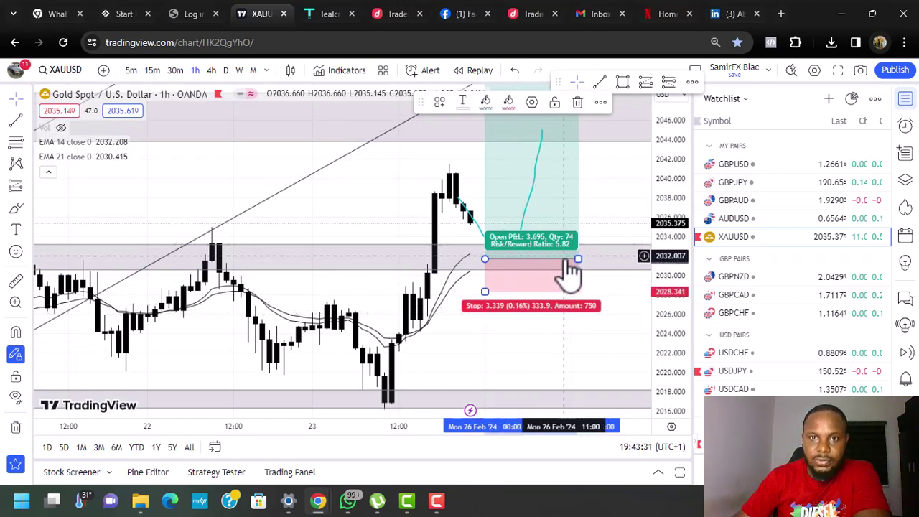
drag(690, 161, 665, 310)
drag(288, 425, 512, 417)
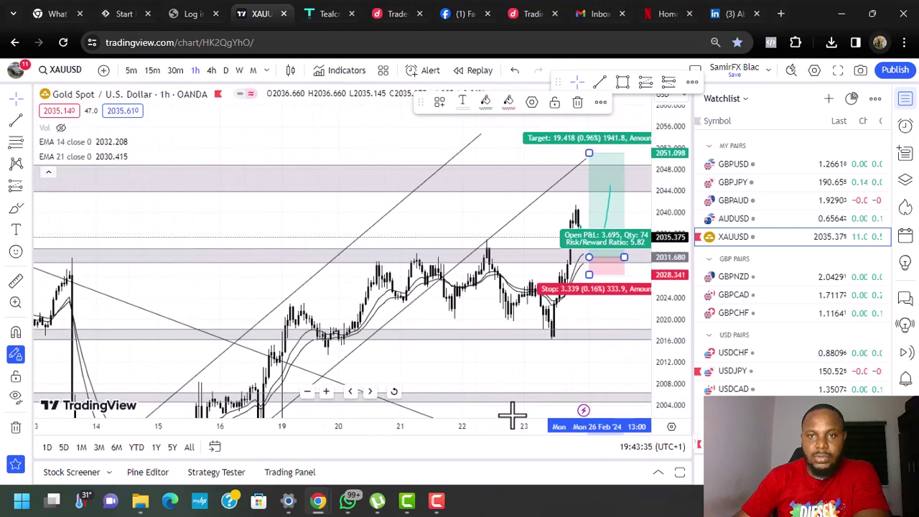
drag(513, 339, 368, 298)
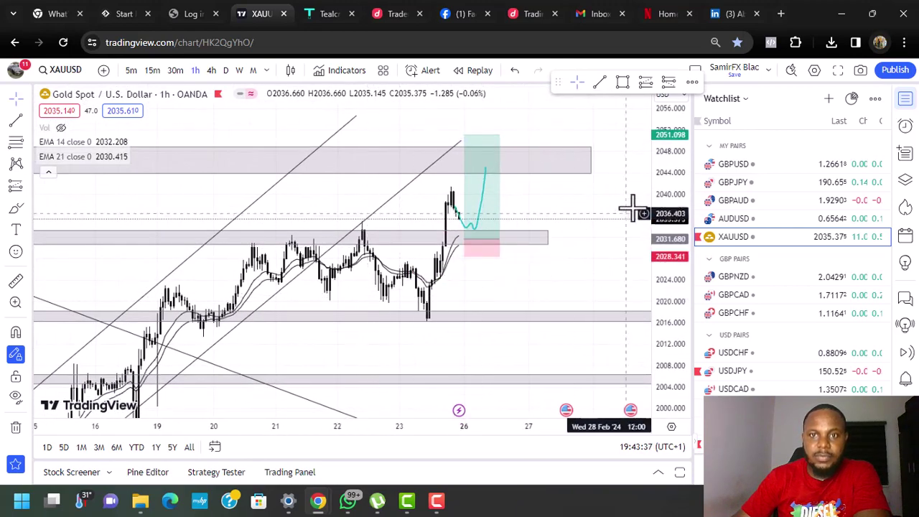
drag(677, 160, 672, 262)
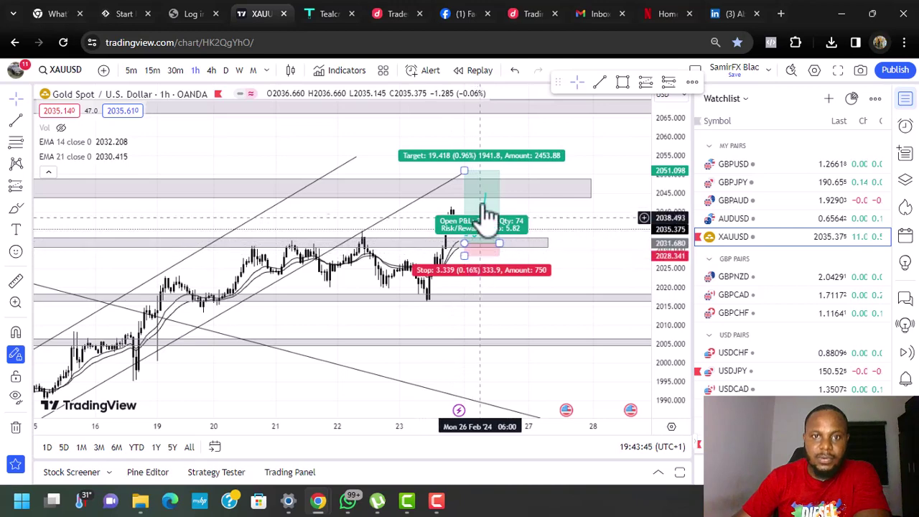
- Try to draw a rising XAUUSD trendline along the 23 February low, starting at about 2014.392
click(413, 308)
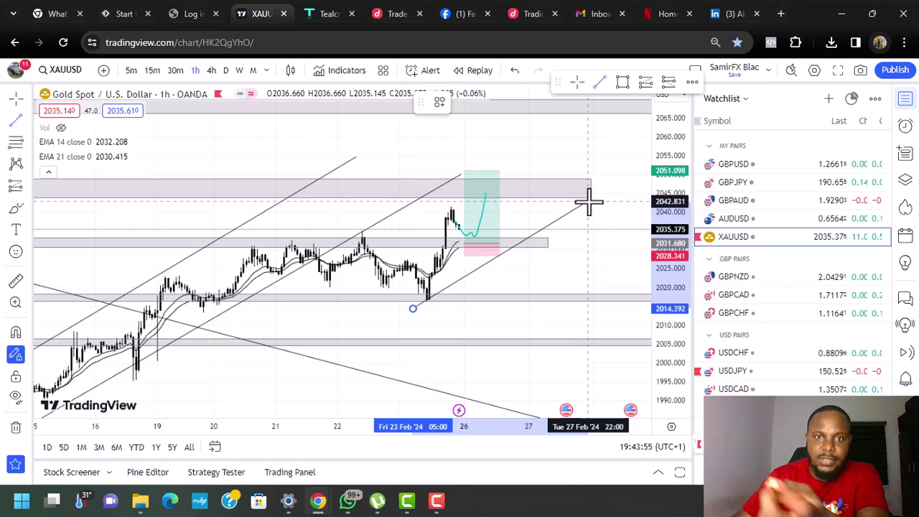
key(Escape)
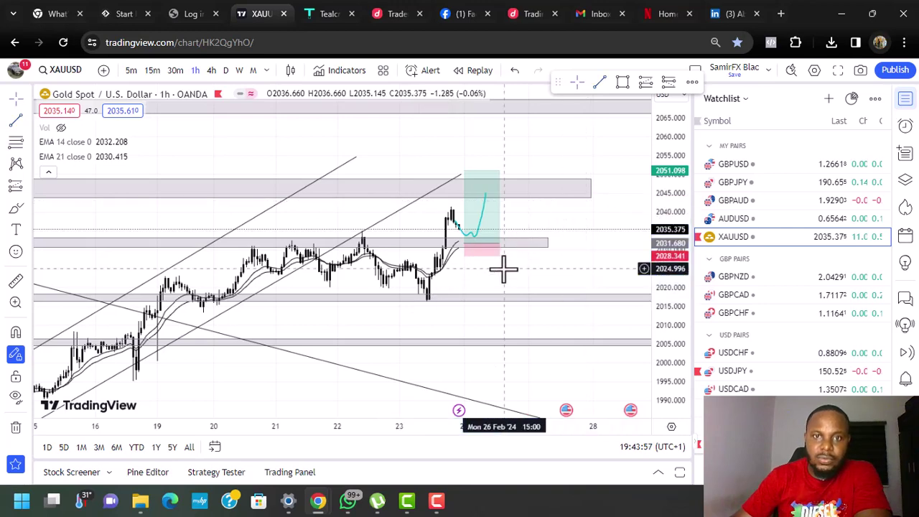
click(480, 255)
drag(479, 255, 492, 253)
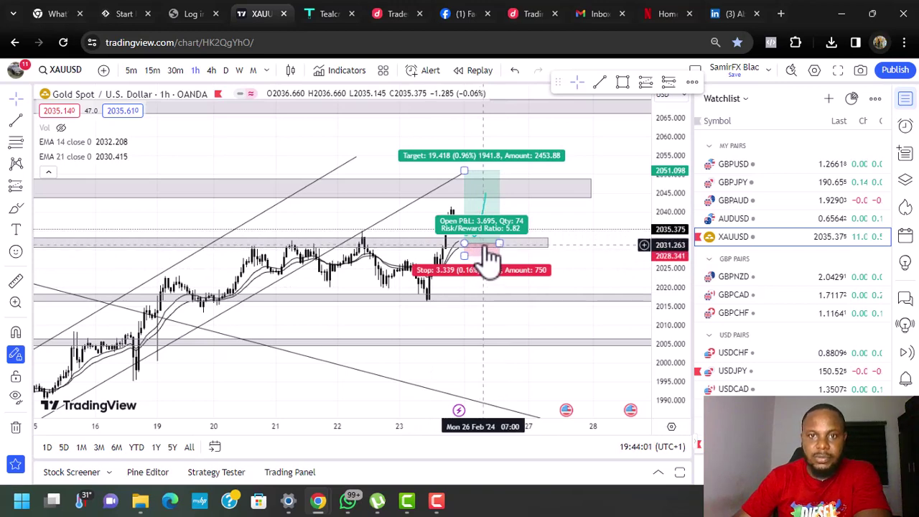
click(615, 405)
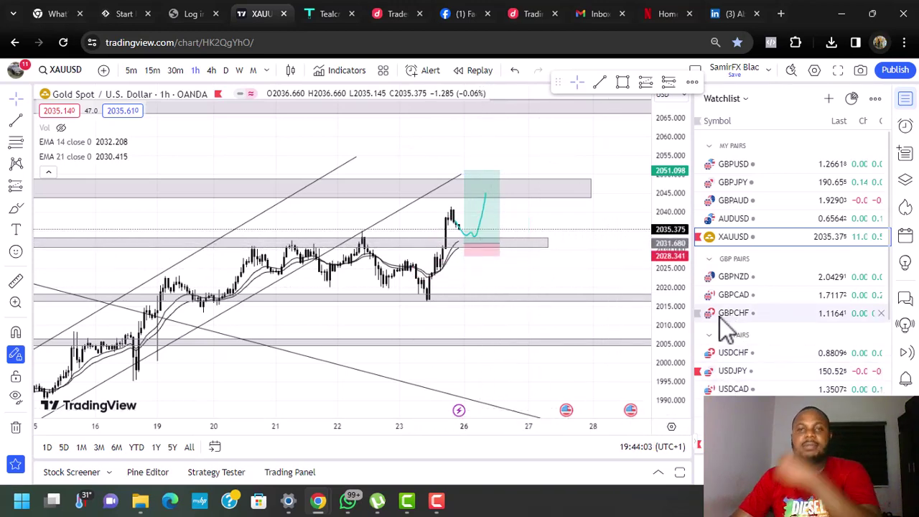